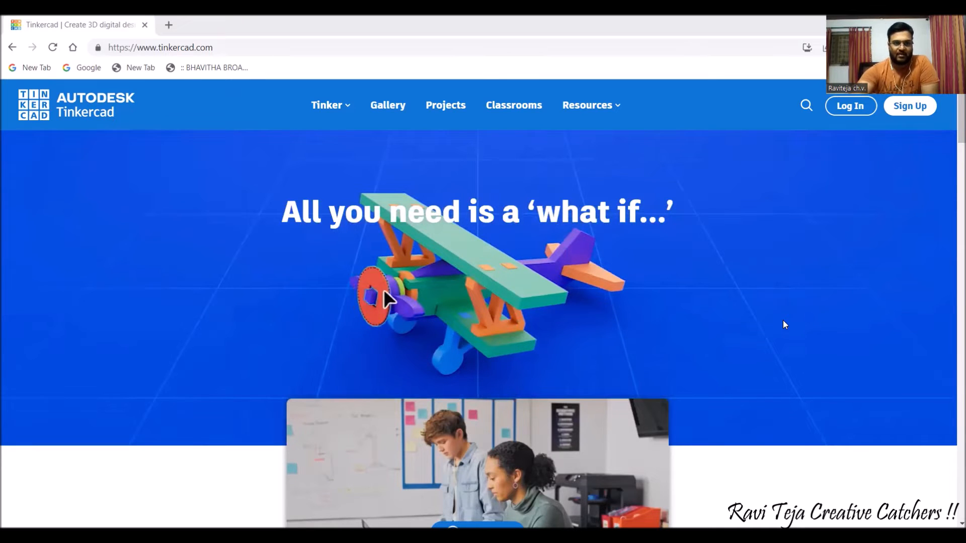
Scroll down and back up the Tinkercad home page.
scroll(757, 298, "down", 5)
scroll(759, 301, "down", 1)
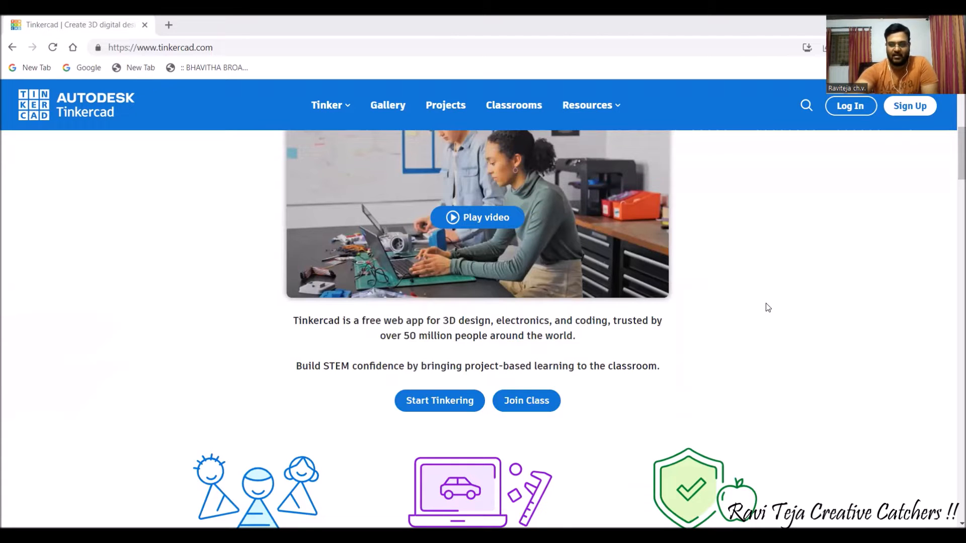
scroll(767, 304, "up", 3)
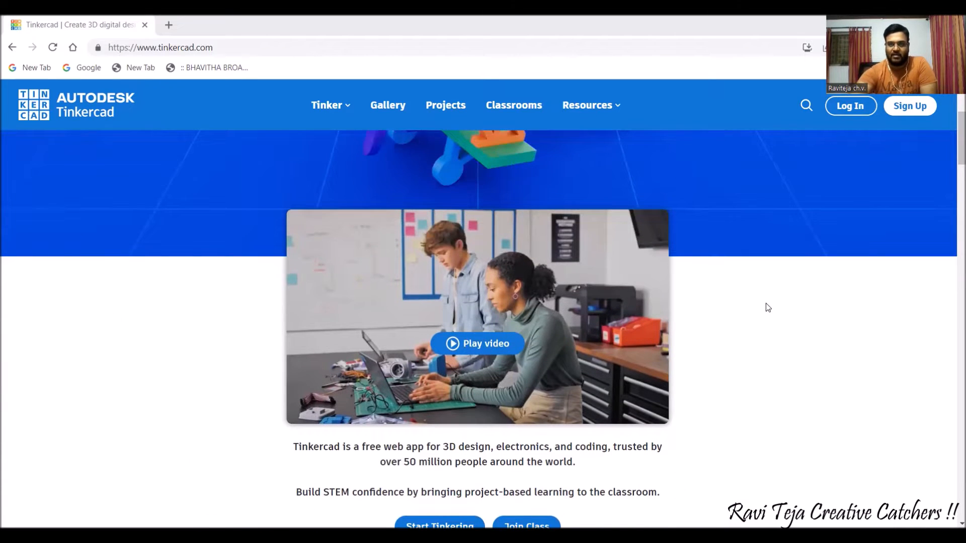
scroll(766, 303, "up", 3)
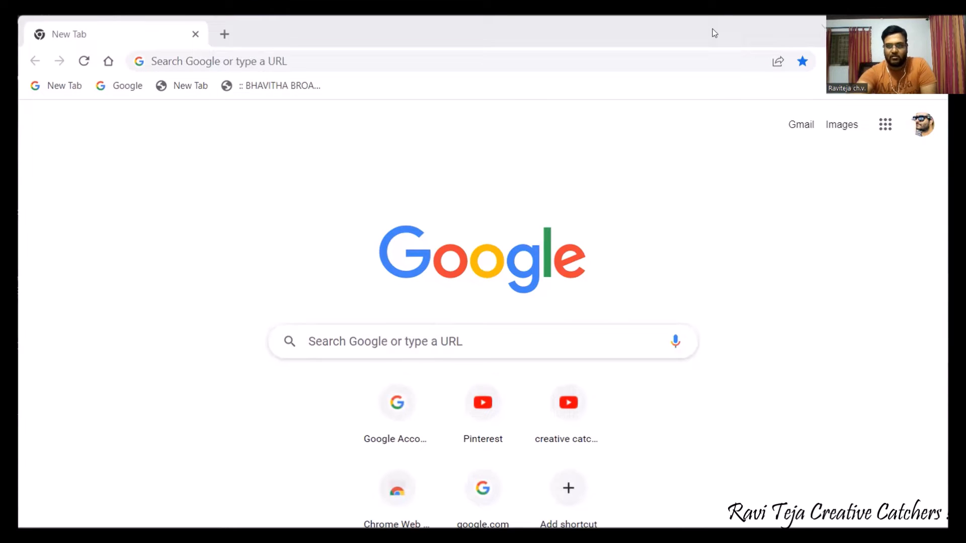
Maximize Chrome and search Google for 'tinkercad'.
double_click(713, 29)
left_click(516, 282)
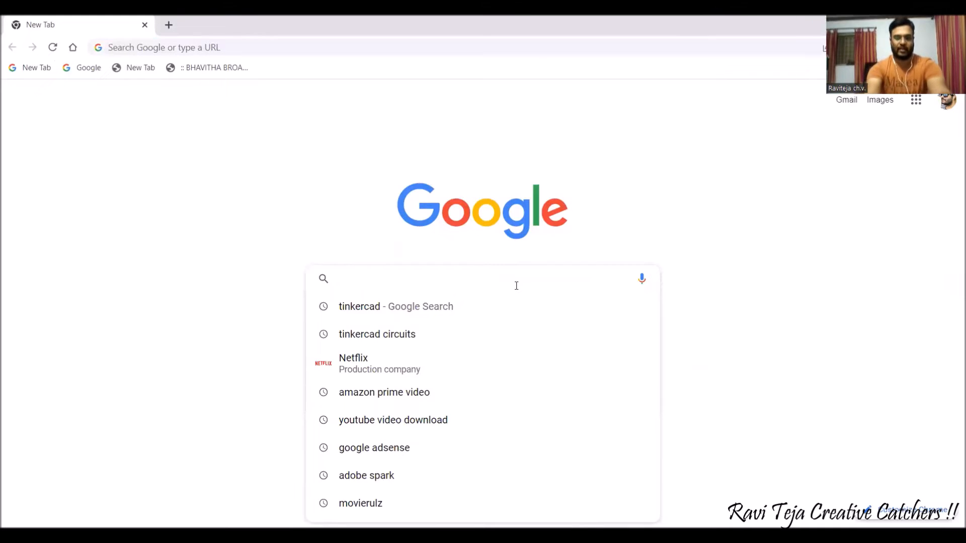
type("tinker")
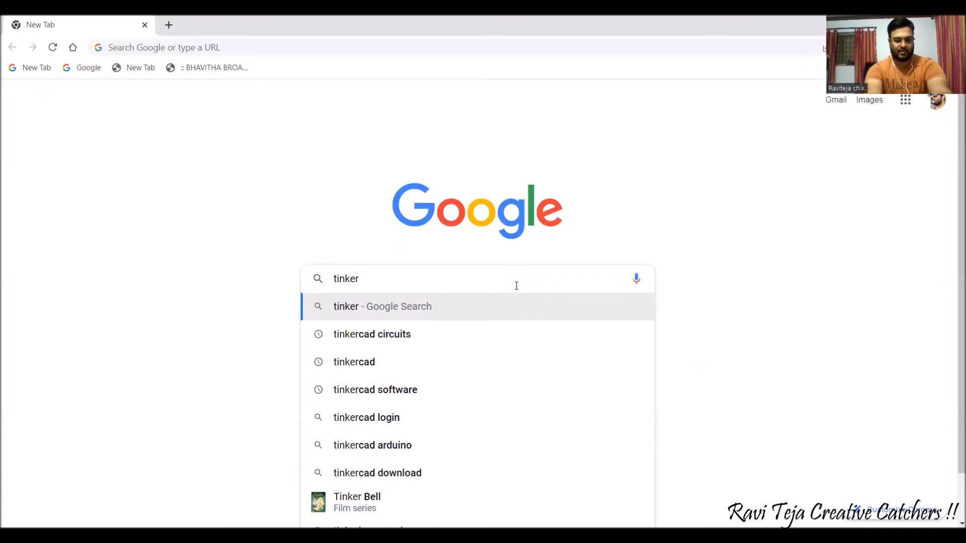
type("cad")
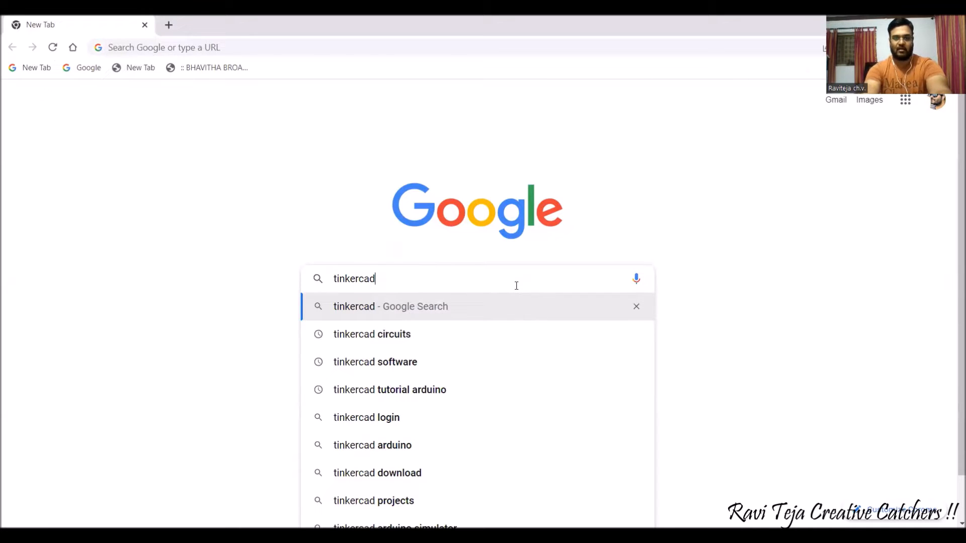
key("Return")
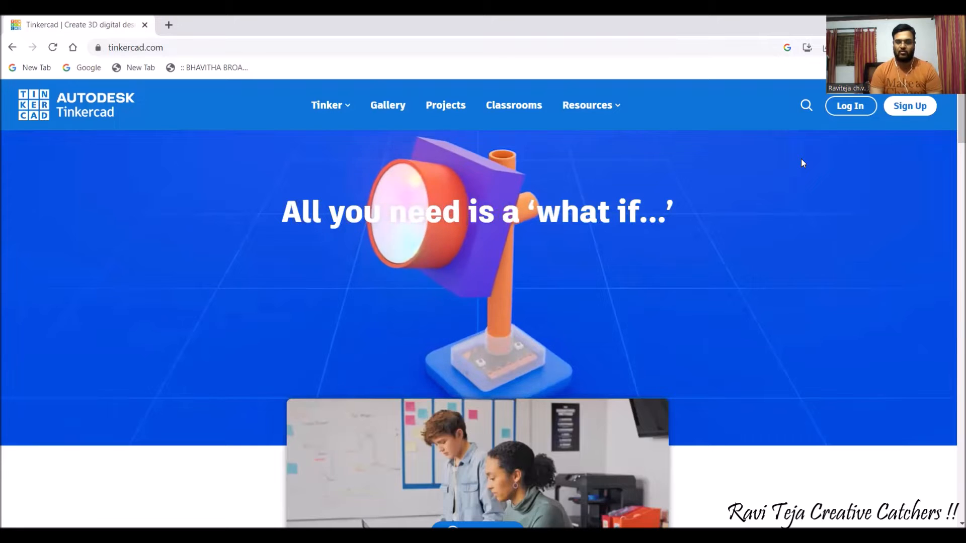
Go to Tinkercad's Sign Up page from the home page.
left_click(905, 114)
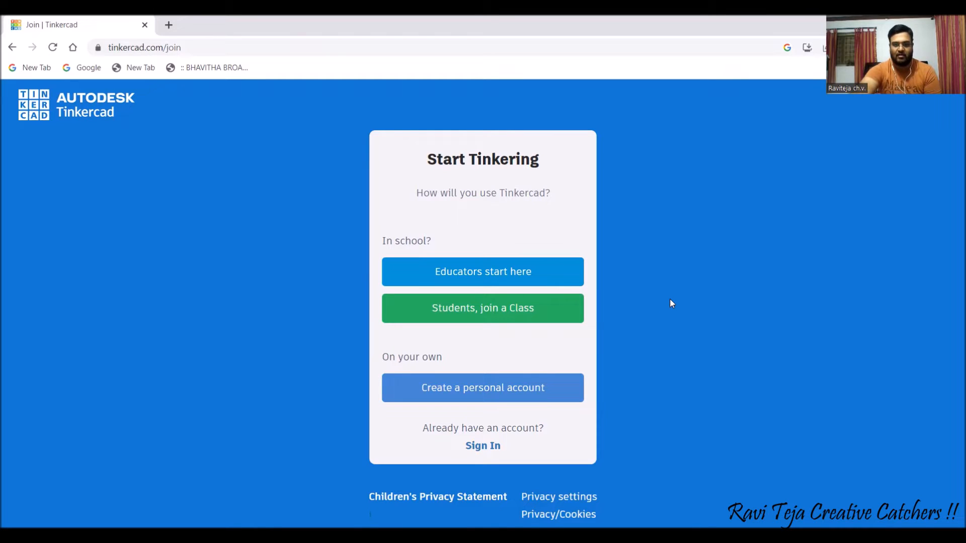
Choose a personal account and continue to the Autodesk sign-in.
left_click(470, 397)
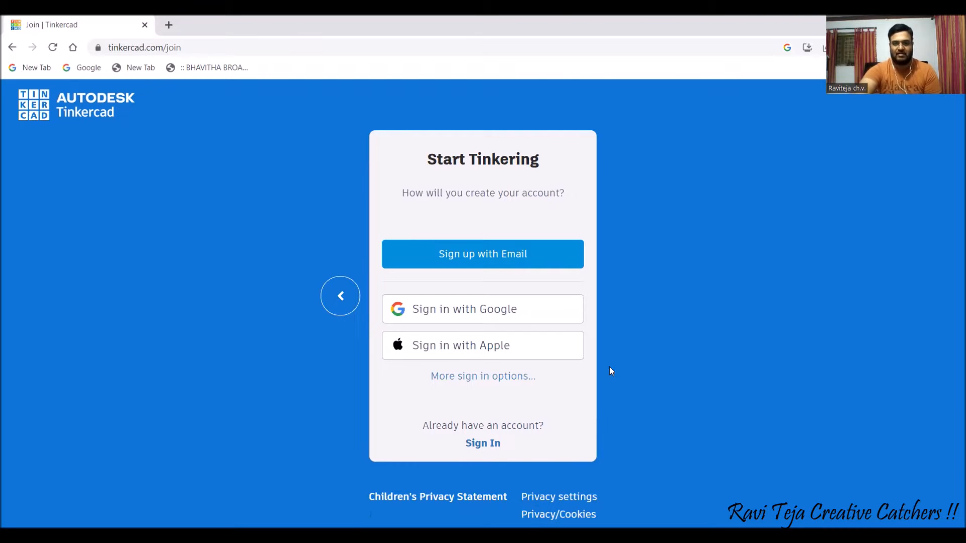
left_click(464, 312)
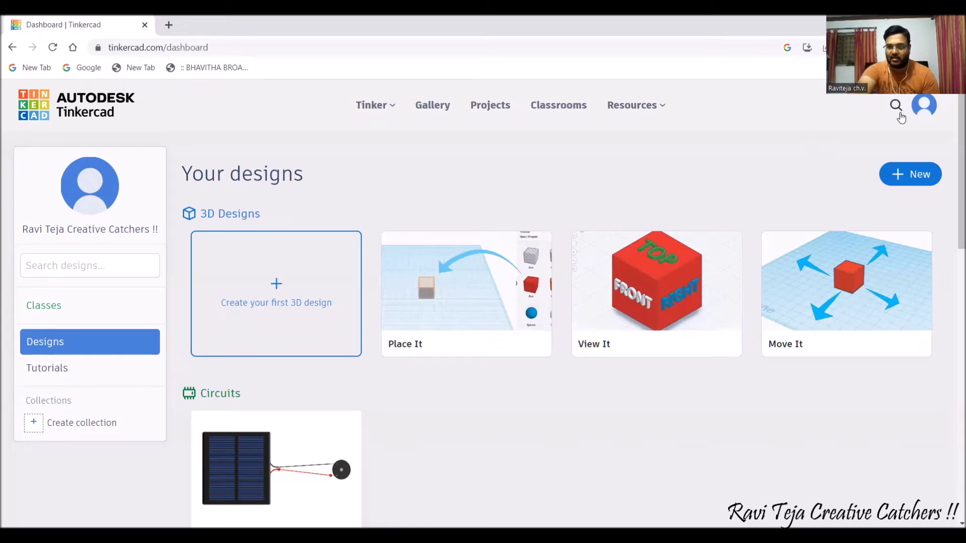
left_click(922, 108)
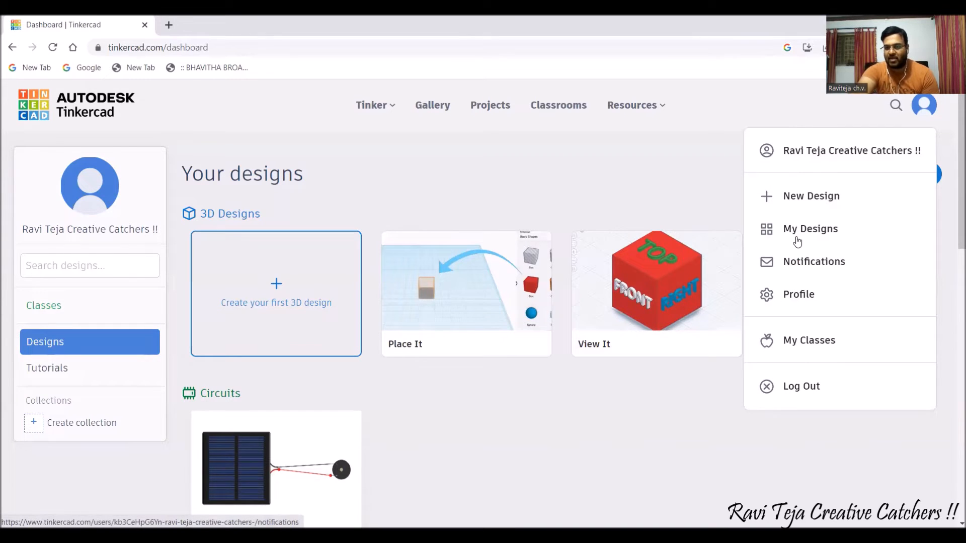
left_click(715, 182)
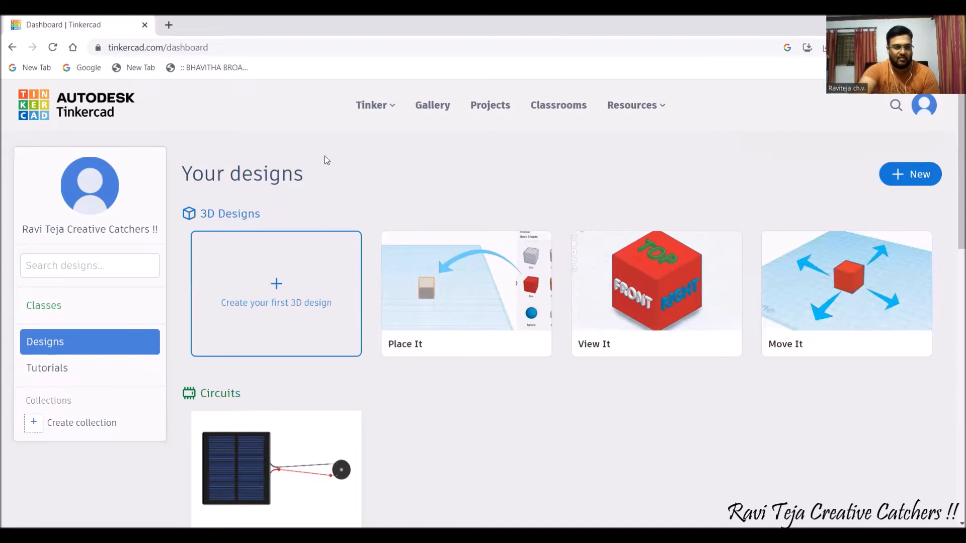
left_click(52, 306)
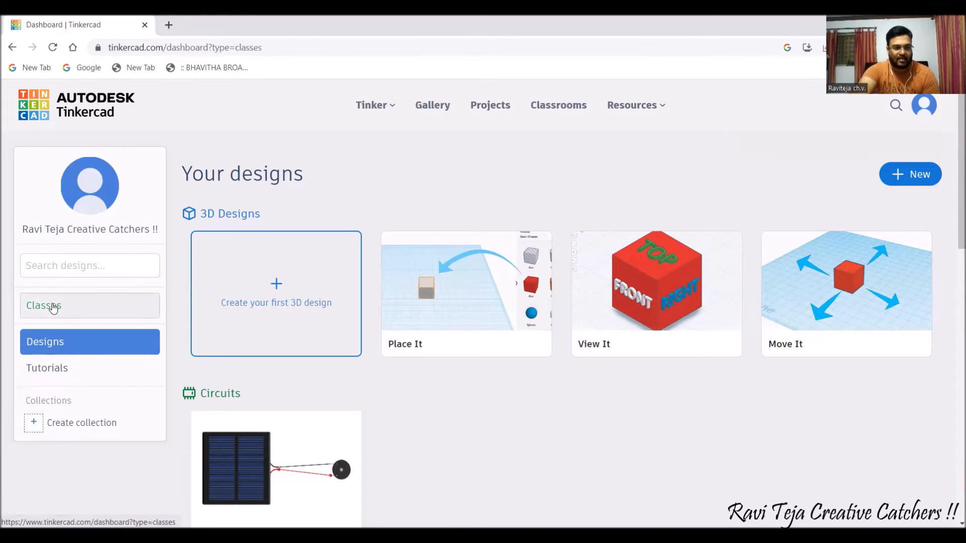
left_click(53, 348)
scroll(60, 351, "down", 1)
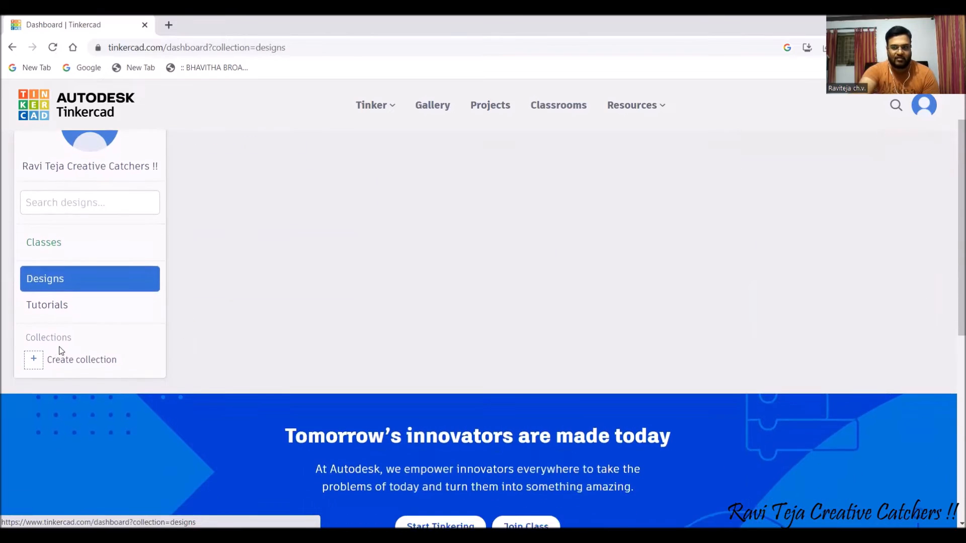
scroll(54, 377, "up", 1)
left_click(56, 378)
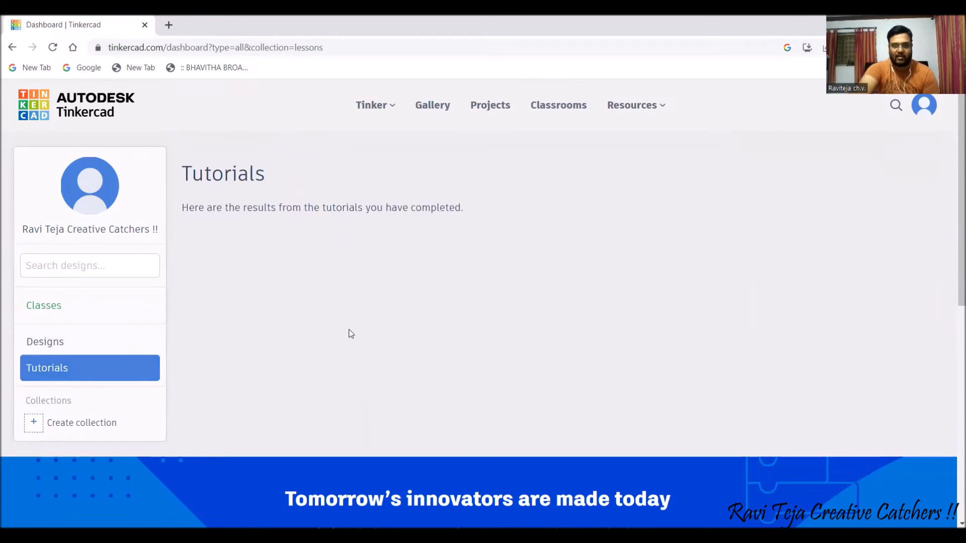
left_click(54, 341)
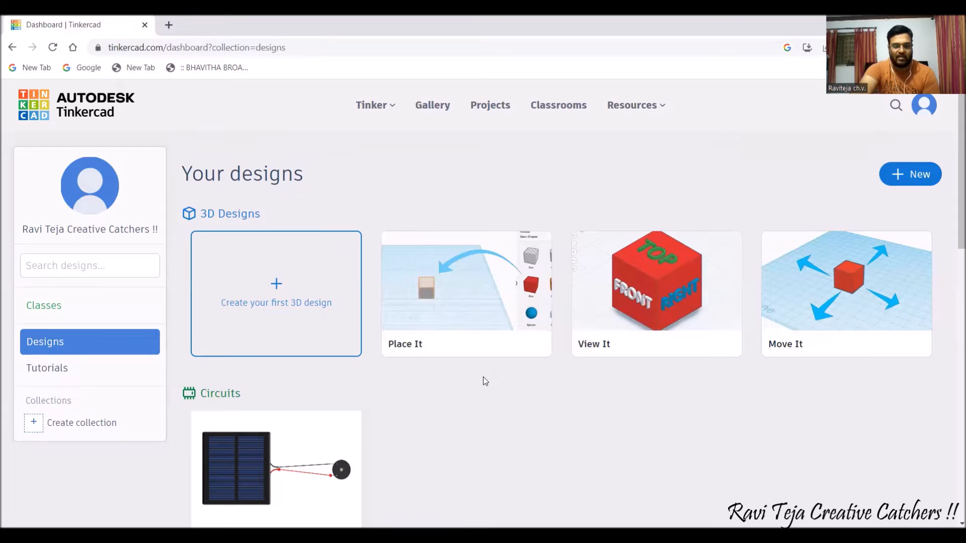
scroll(483, 376, "down", 3)
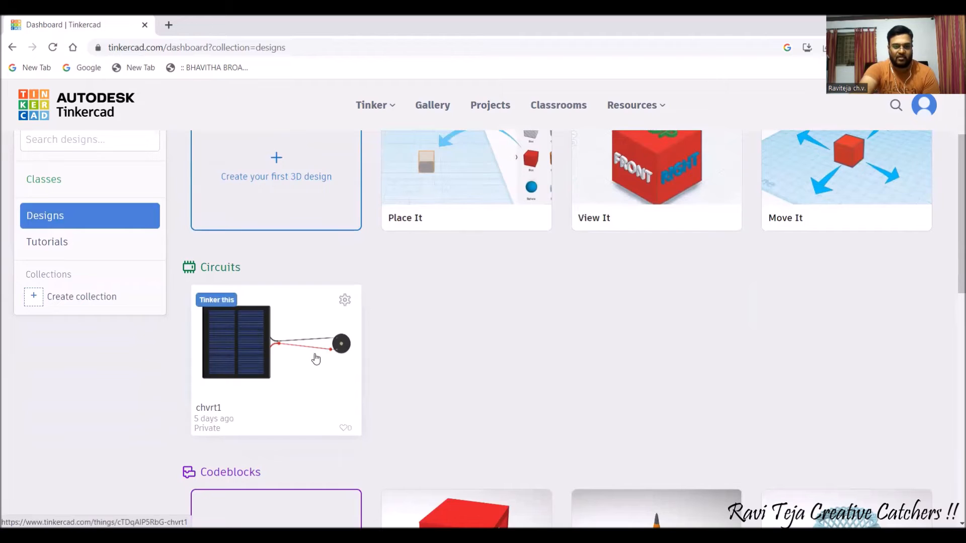
Permanently delete the chvrt1 circuit design from the dashboard.
left_click(345, 301)
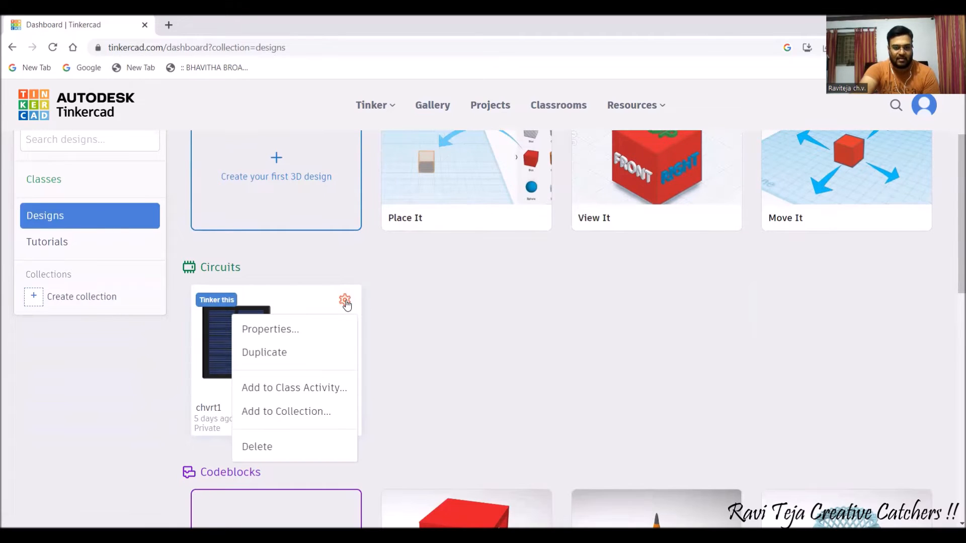
left_click(254, 447)
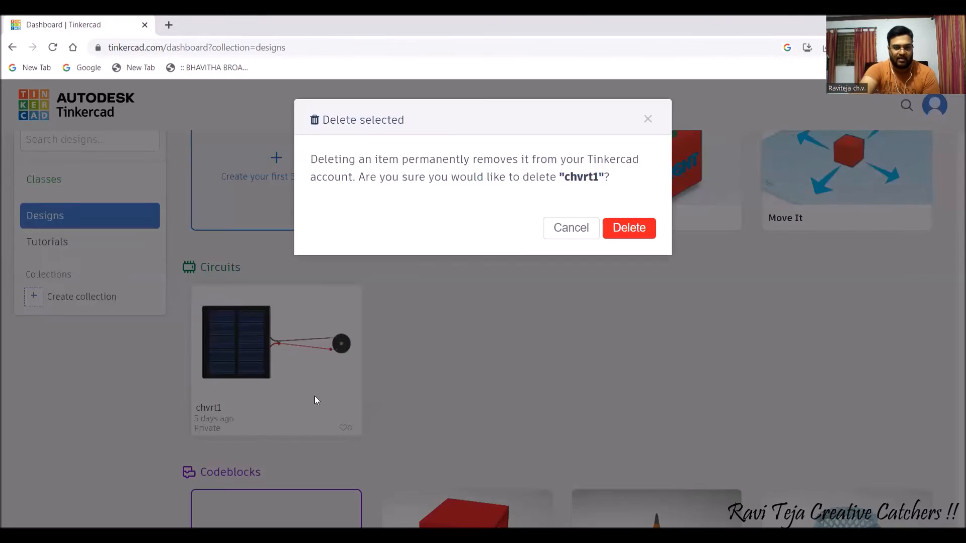
left_click(635, 238)
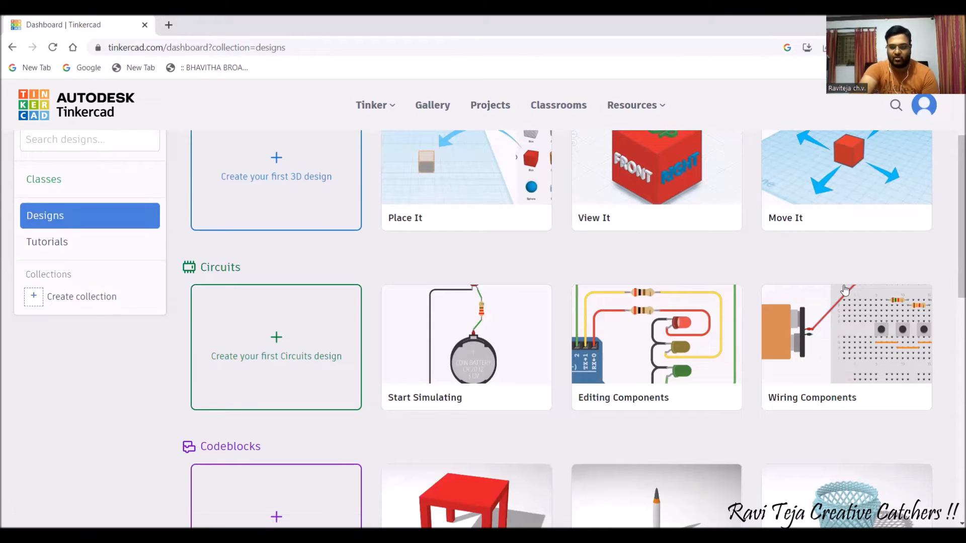
scroll(422, 385, "up", 3)
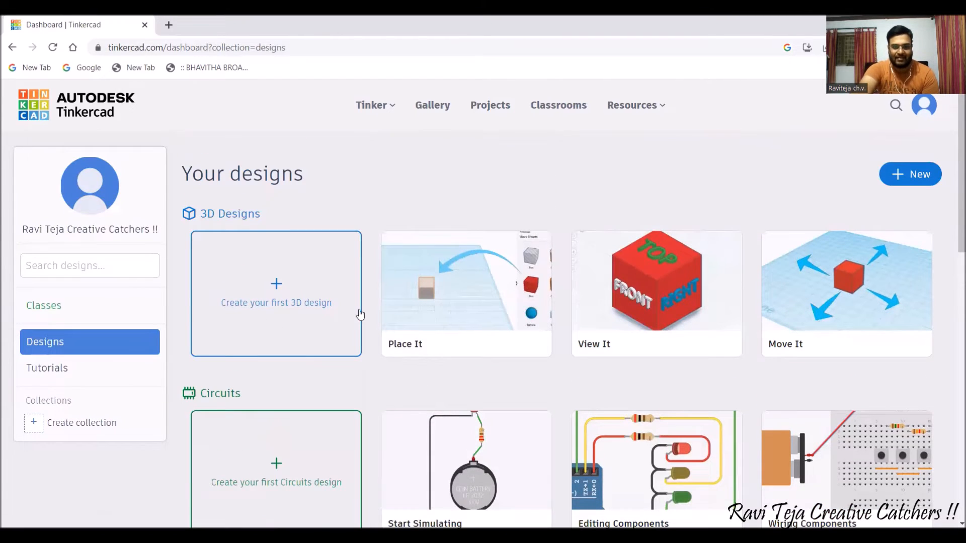
scroll(360, 314, "down", 3)
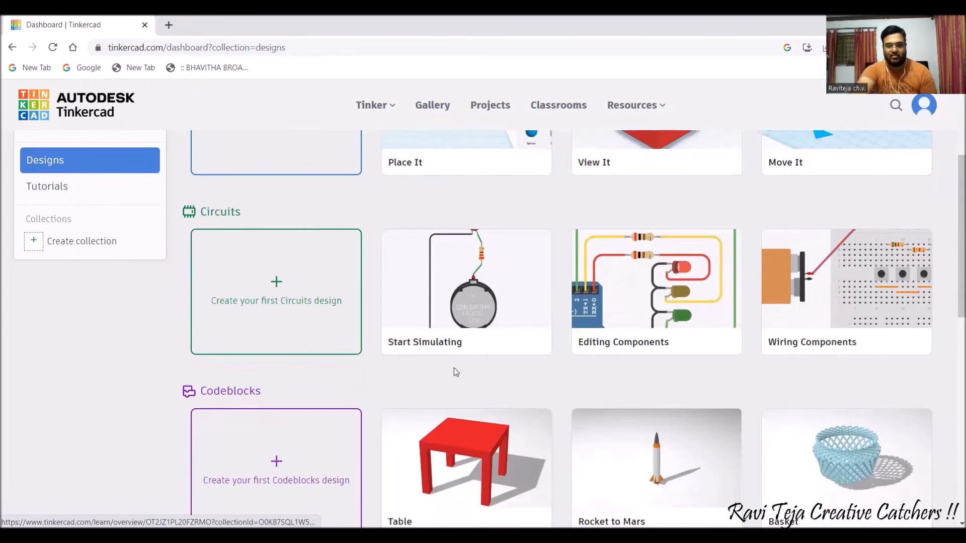
scroll(456, 373, "down", 1)
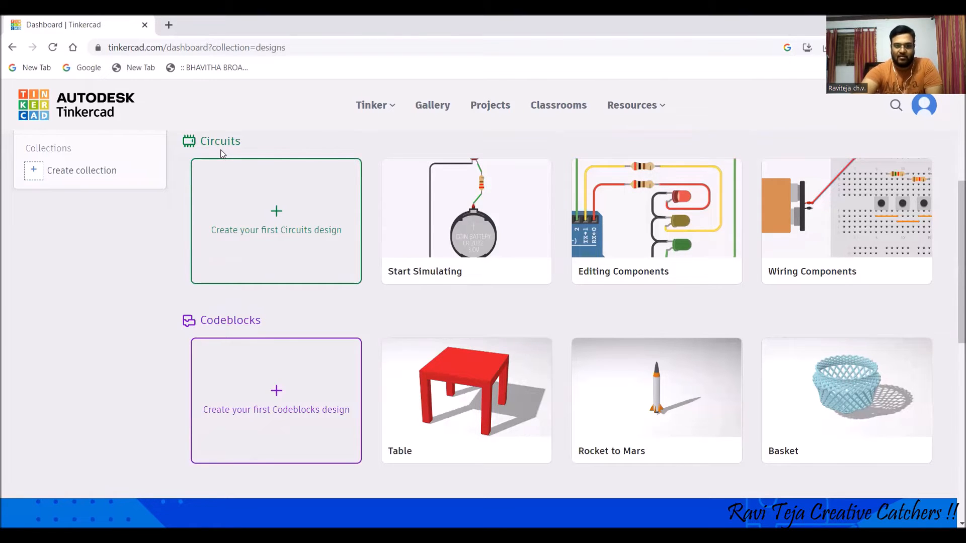
left_click(285, 231)
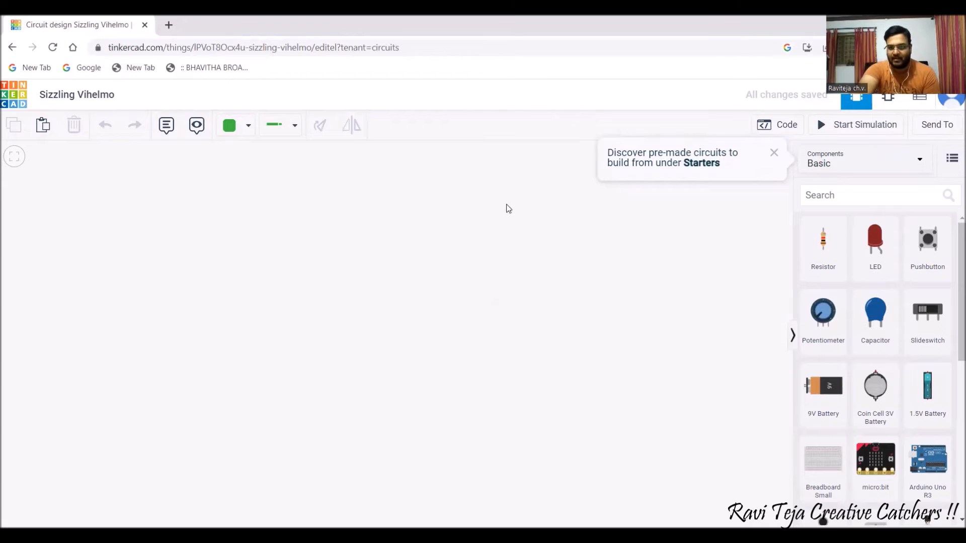
left_click(774, 153)
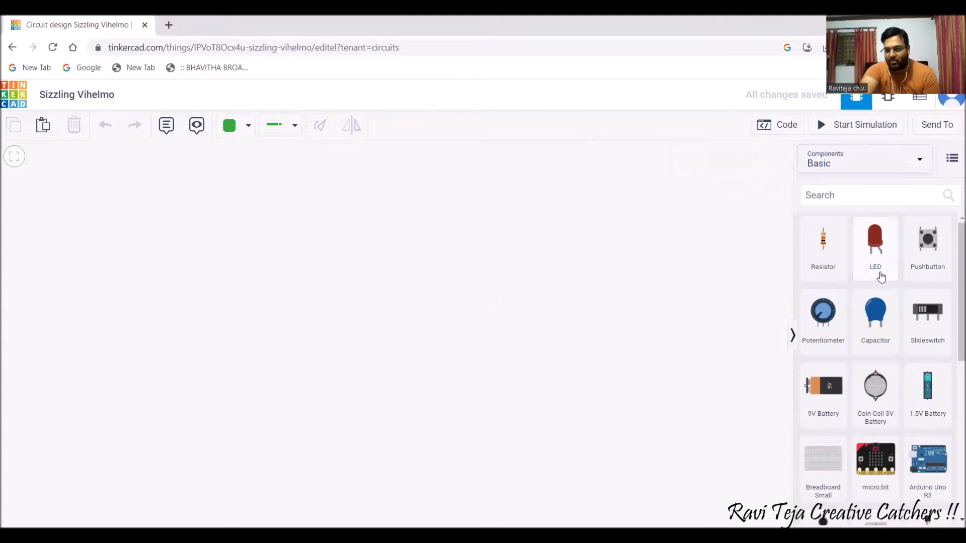
scroll(877, 272, "down", 3)
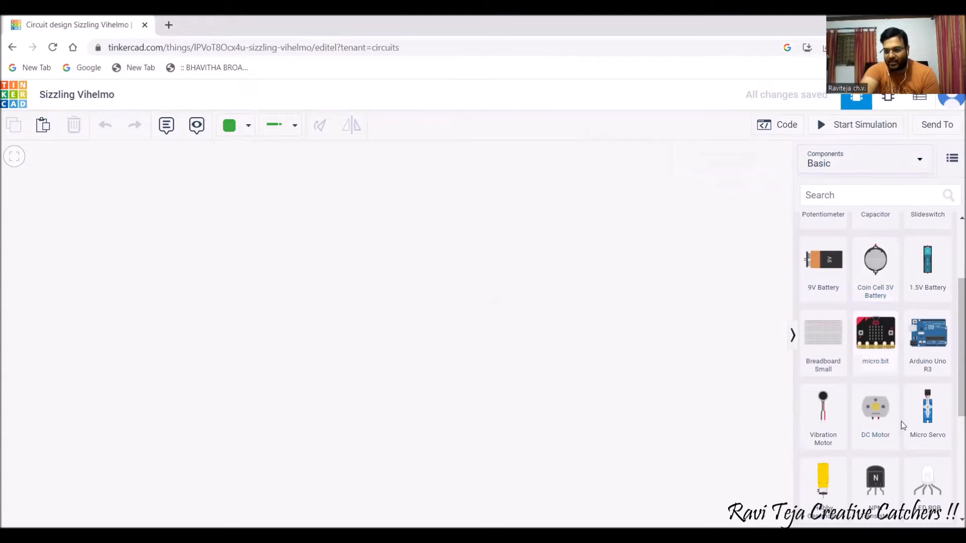
scroll(899, 443, "up", 3)
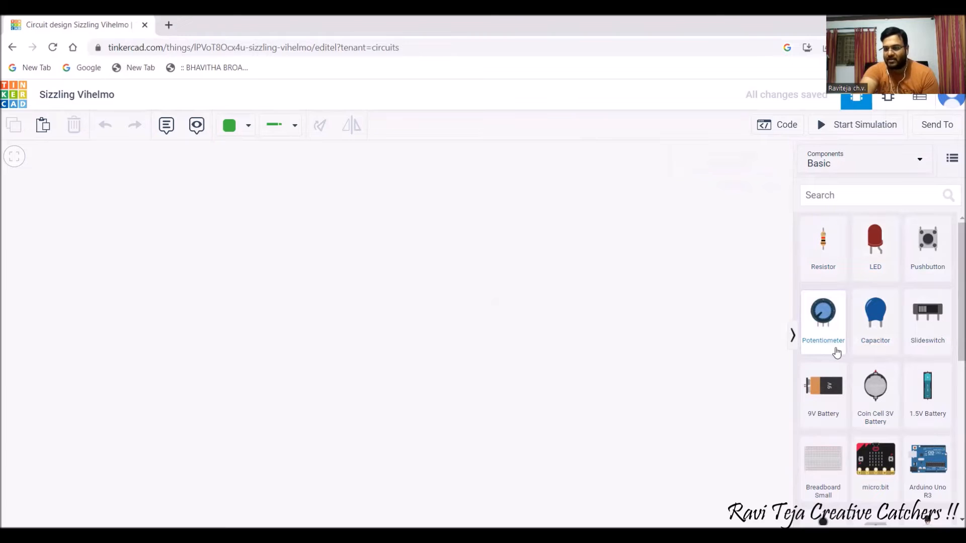
scroll(855, 347, "down", 1)
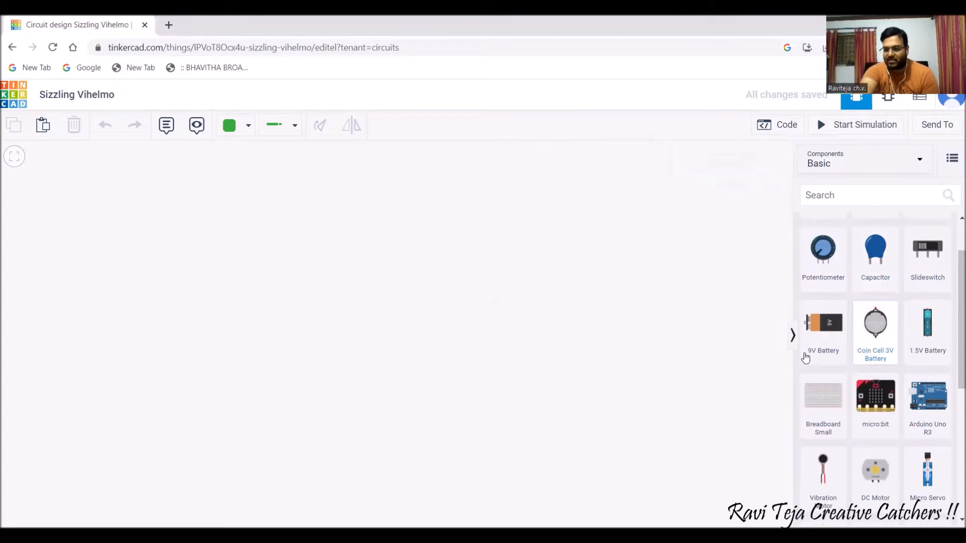
scroll(875, 340, "down", 1)
scroll(880, 347, "down", 2)
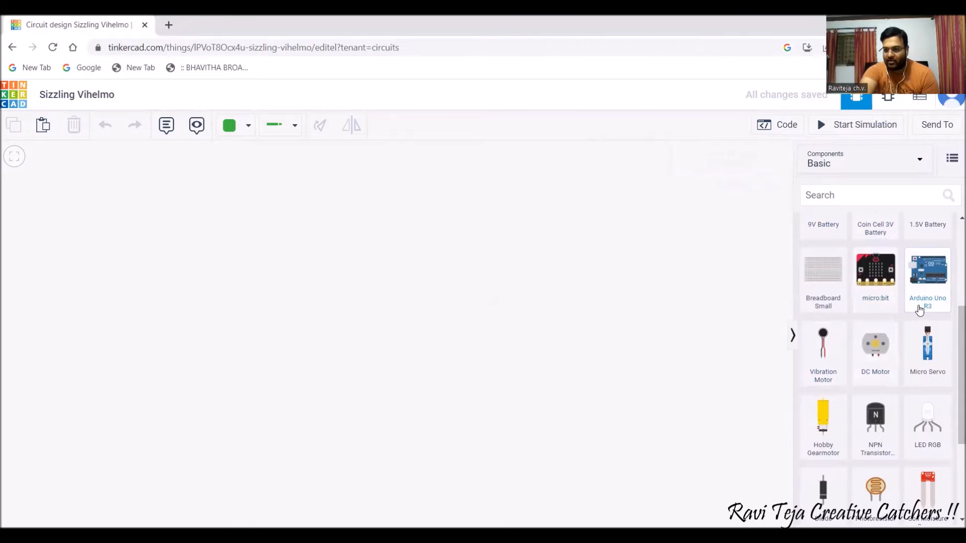
scroll(864, 375, "down", 2)
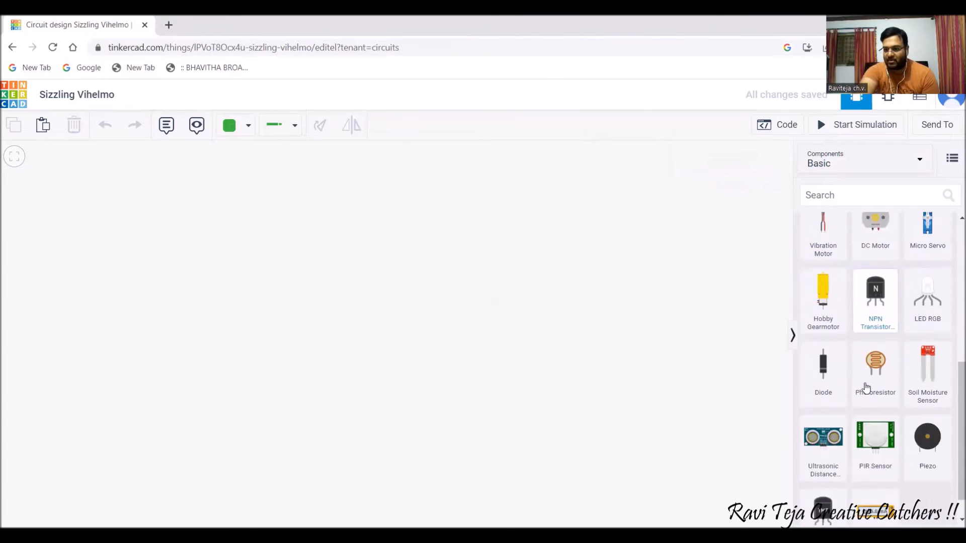
scroll(871, 382, "down", 1)
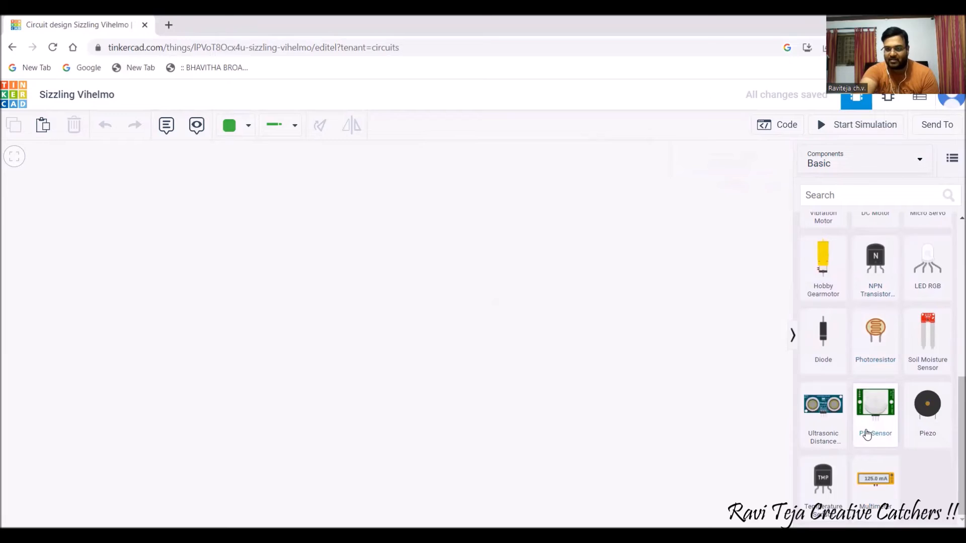
scroll(868, 446, "up", 5)
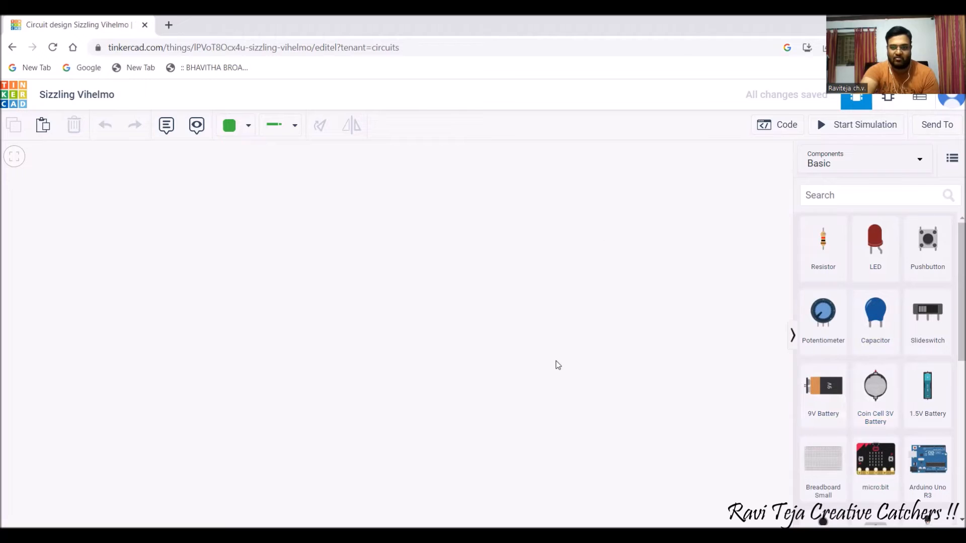
Place a resistor named 'resistor 1' on the canvas, keeping its unit at kΩ.
left_click_drag(811, 253, 327, 290)
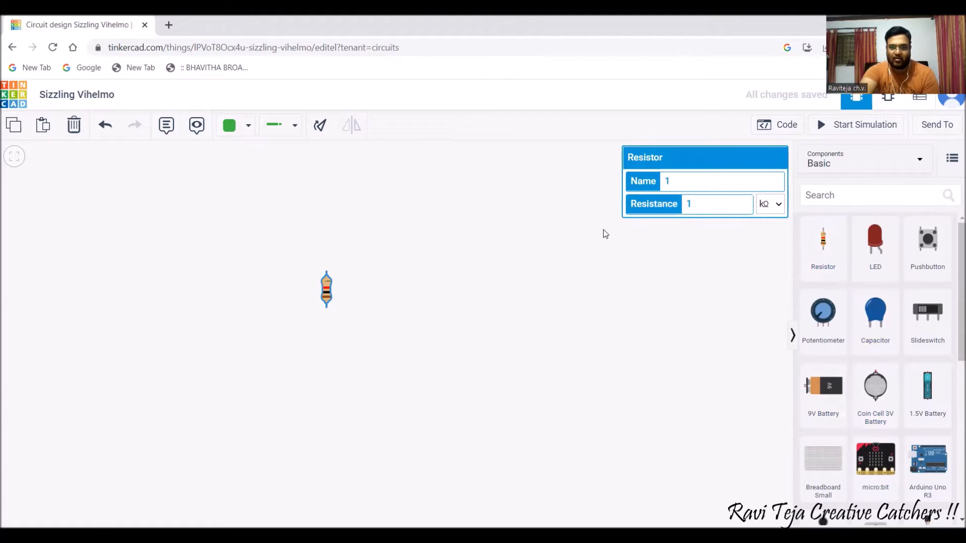
left_click(683, 178)
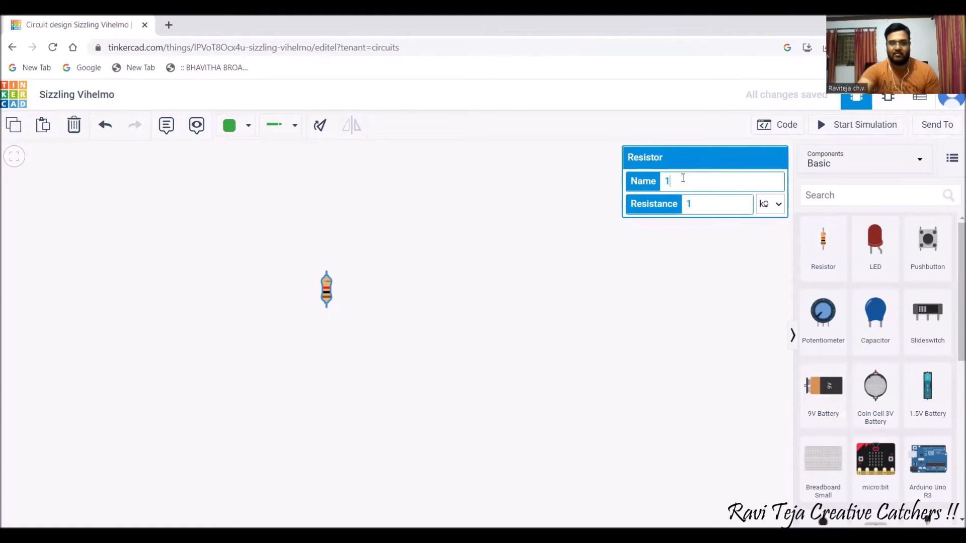
type("resistor")
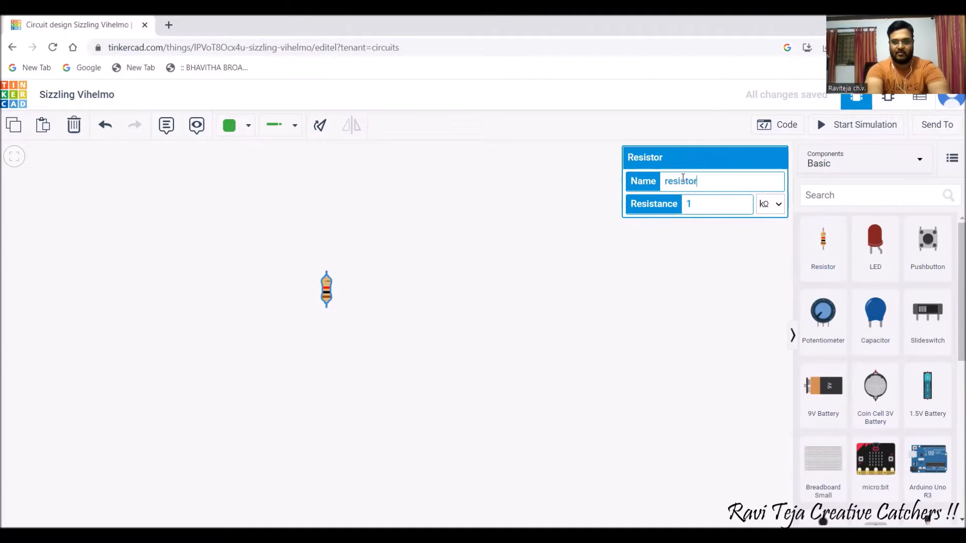
type(" 1")
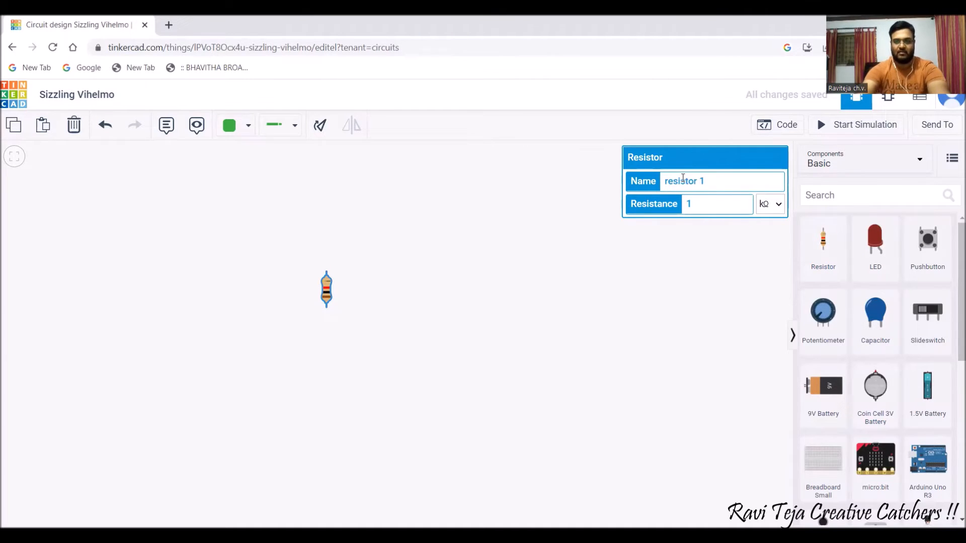
left_click(779, 207)
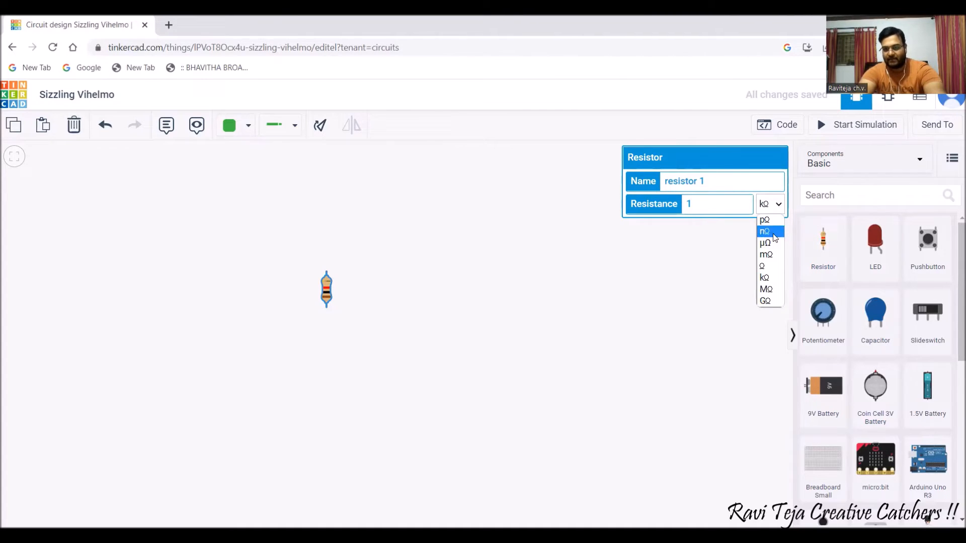
left_click(712, 205)
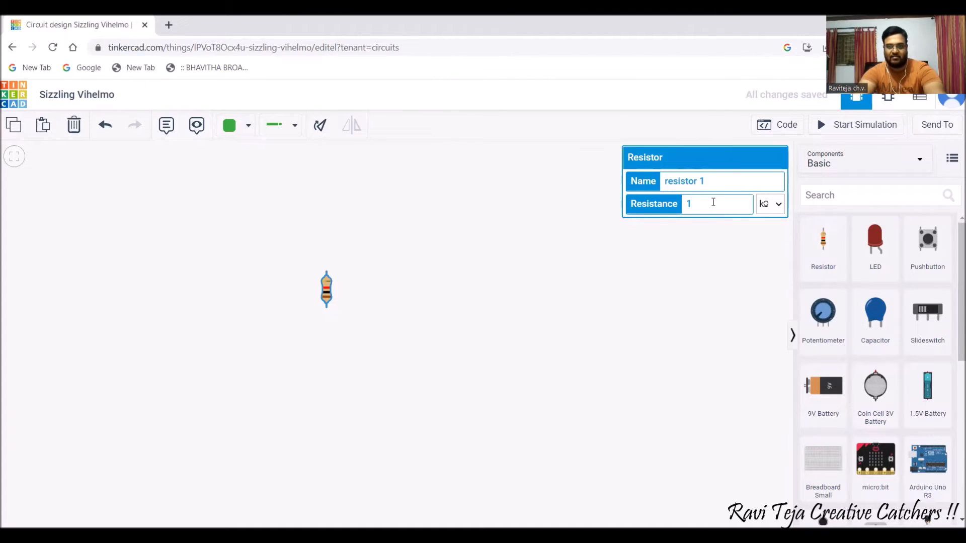
left_click(717, 263)
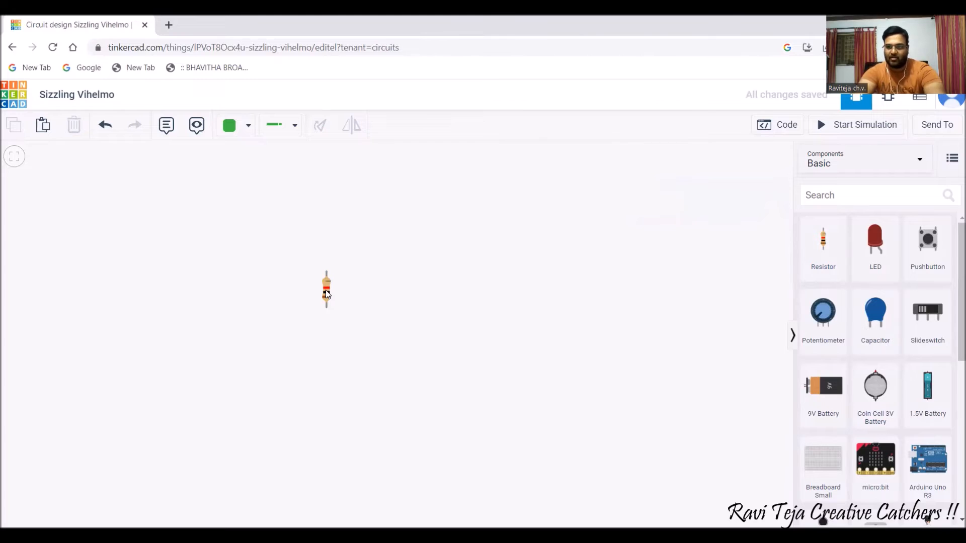
Place an LED on the canvas to the right of the resistor.
left_click_drag(876, 244, 765, 257)
left_click_drag(703, 285, 533, 275)
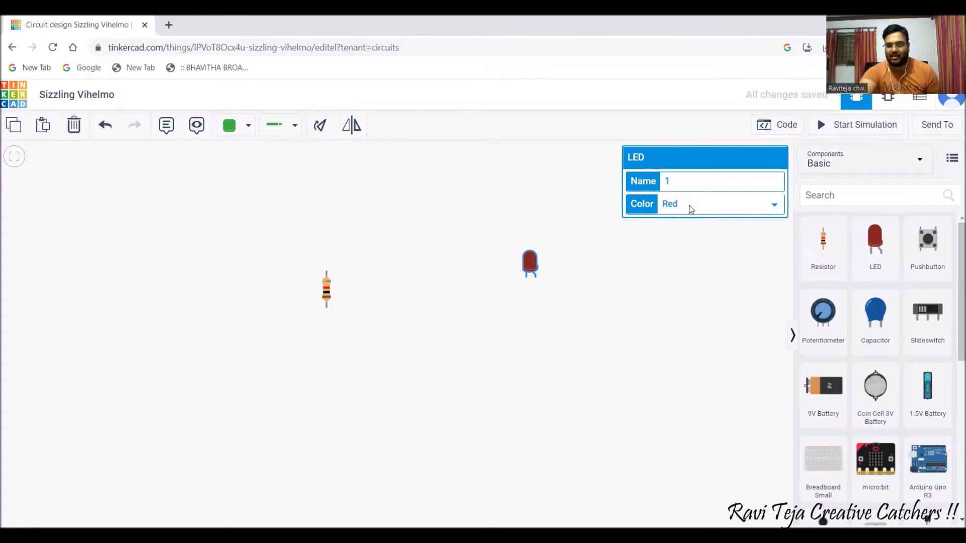
left_click(517, 300)
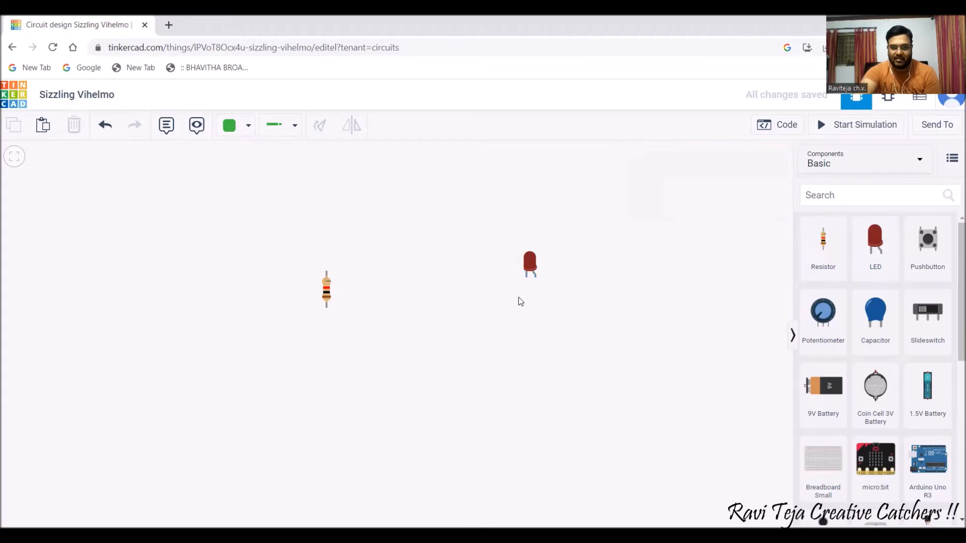
left_click(528, 266)
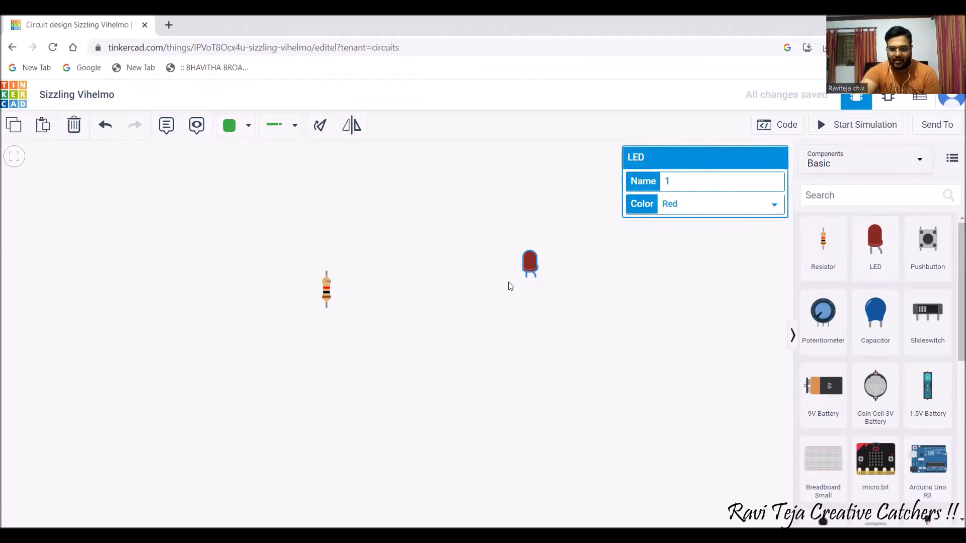
Try Blue and then Orange as the LED colour.
left_click(707, 209)
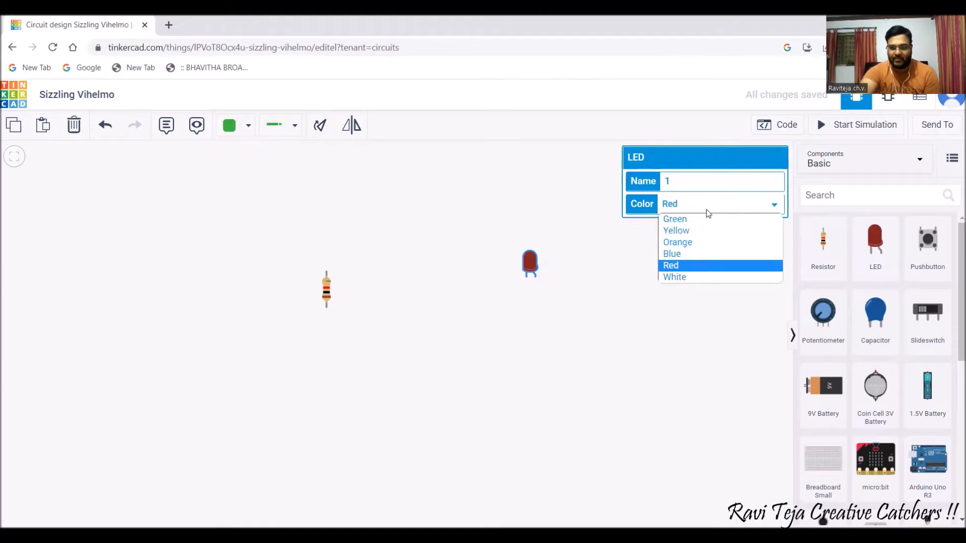
left_click(680, 257)
left_click(616, 275)
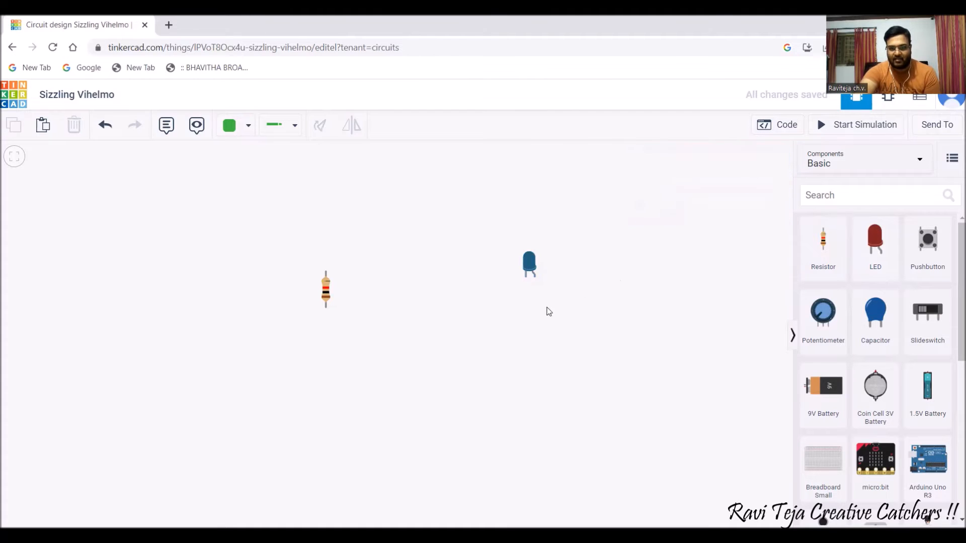
left_click(532, 269)
left_click(713, 205)
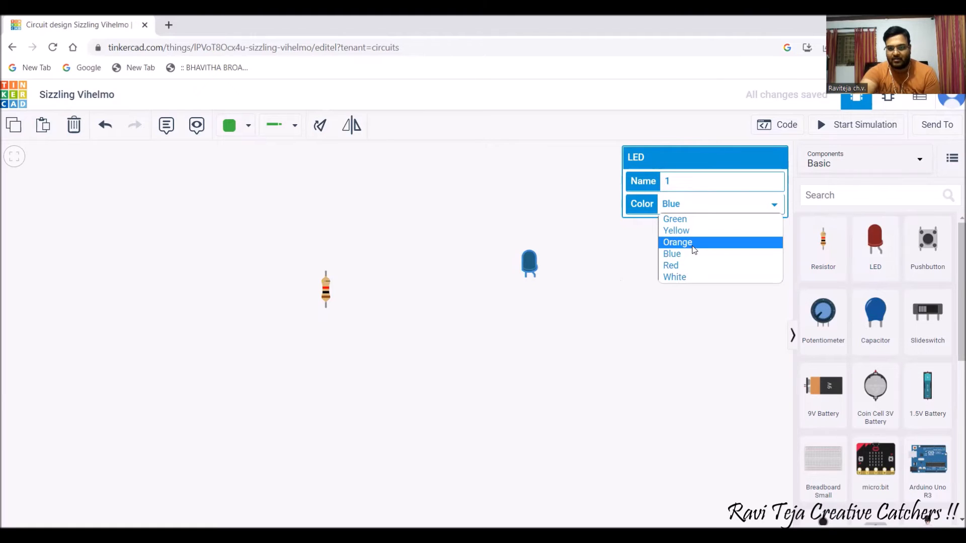
left_click(695, 250)
left_click(596, 252)
left_click(533, 268)
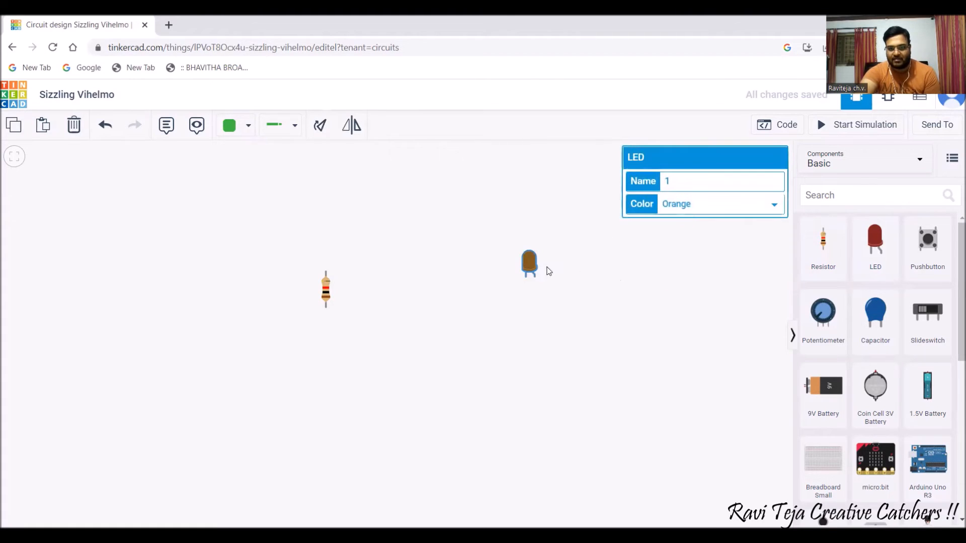
Make the LED yellow and add a 9V battery to the canvas.
left_click(689, 205)
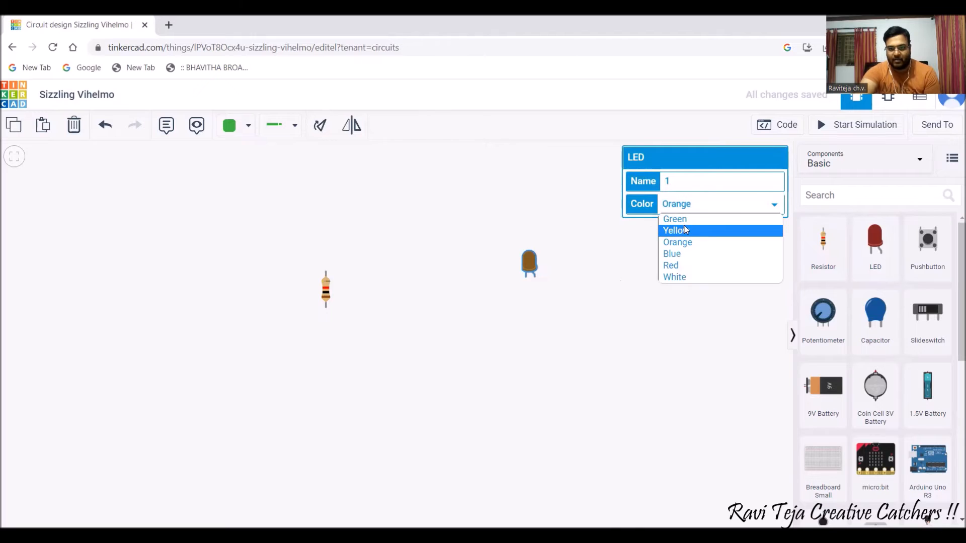
left_click(686, 230)
left_click(620, 278)
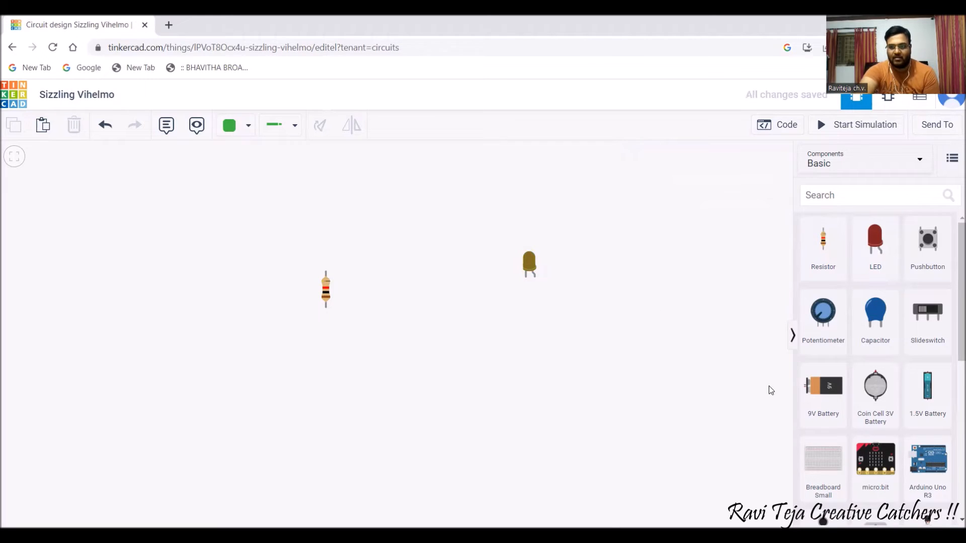
left_click_drag(823, 386, 511, 407)
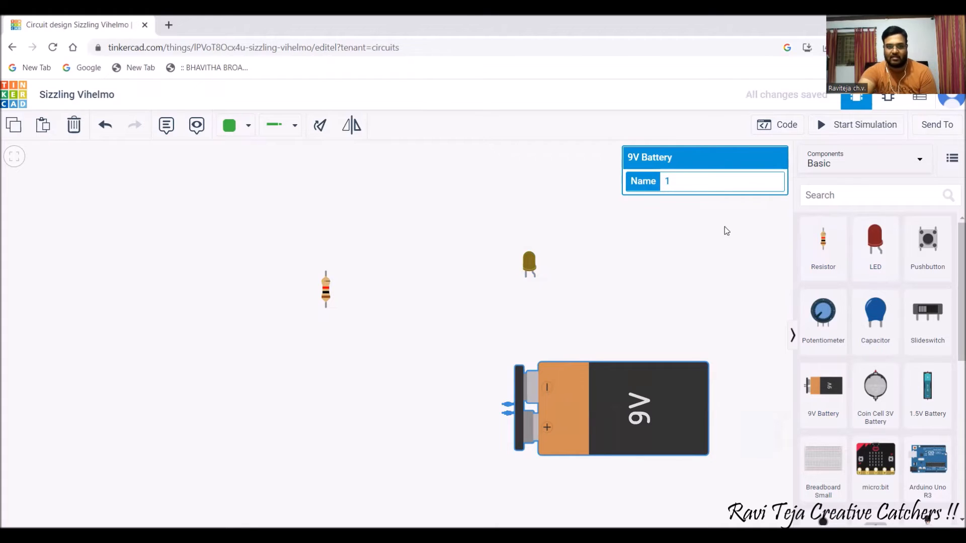
Deselect the battery and select resistor 1.
left_click(271, 334)
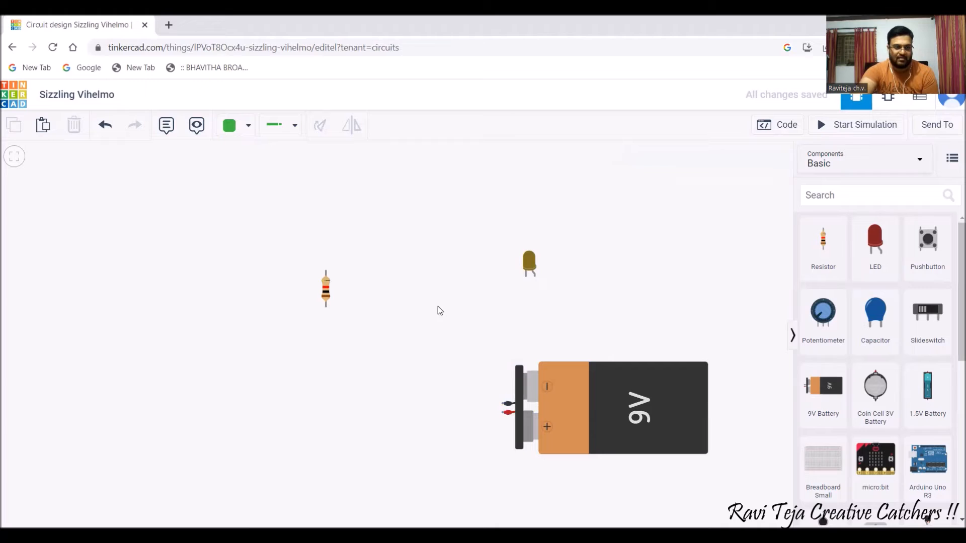
left_click(326, 288)
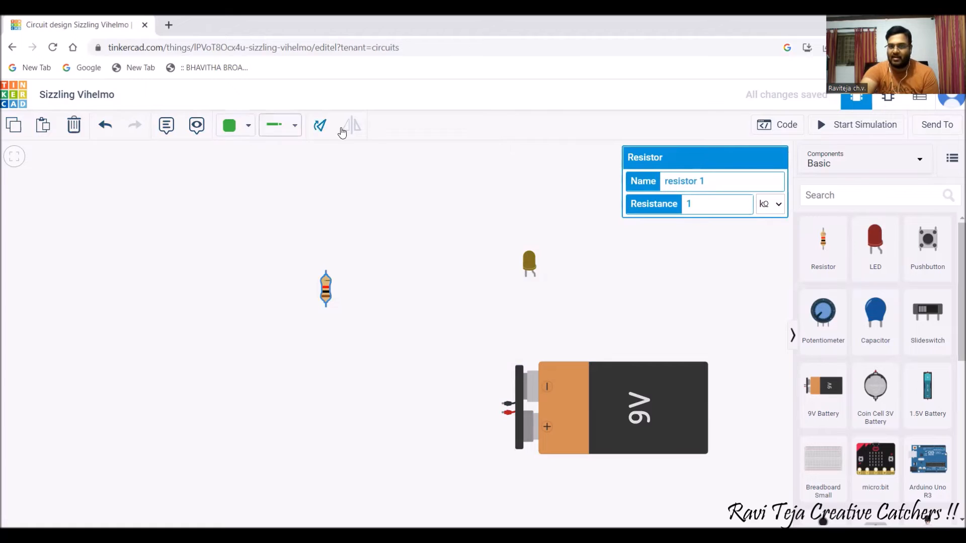
Duplicate resistor 1 and move the copy to the canvas's top-left.
left_click(15, 131)
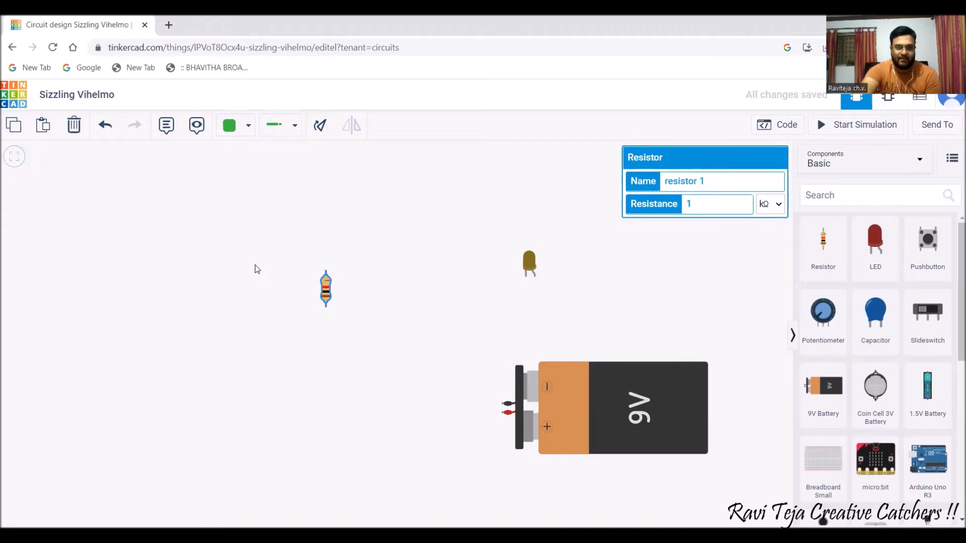
left_click(43, 125)
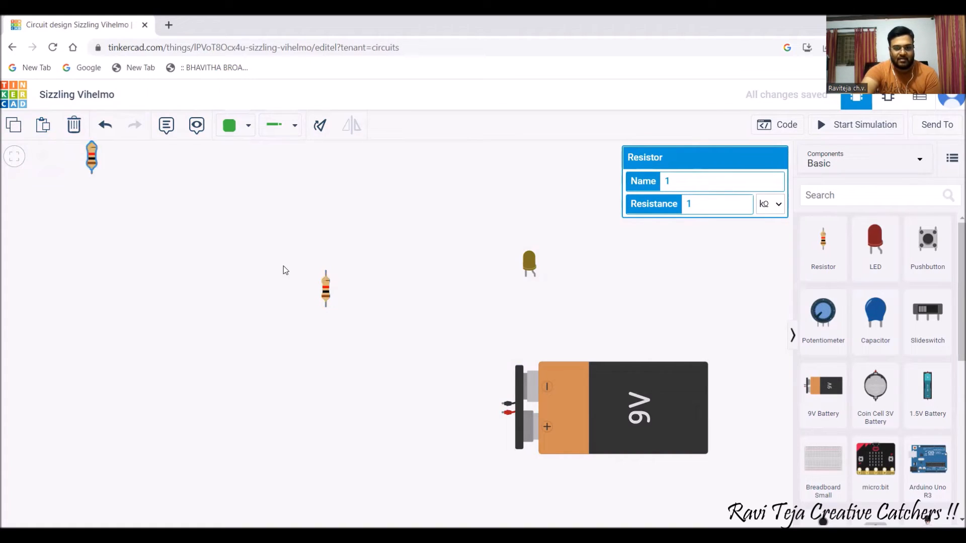
left_click_drag(332, 300, 358, 239)
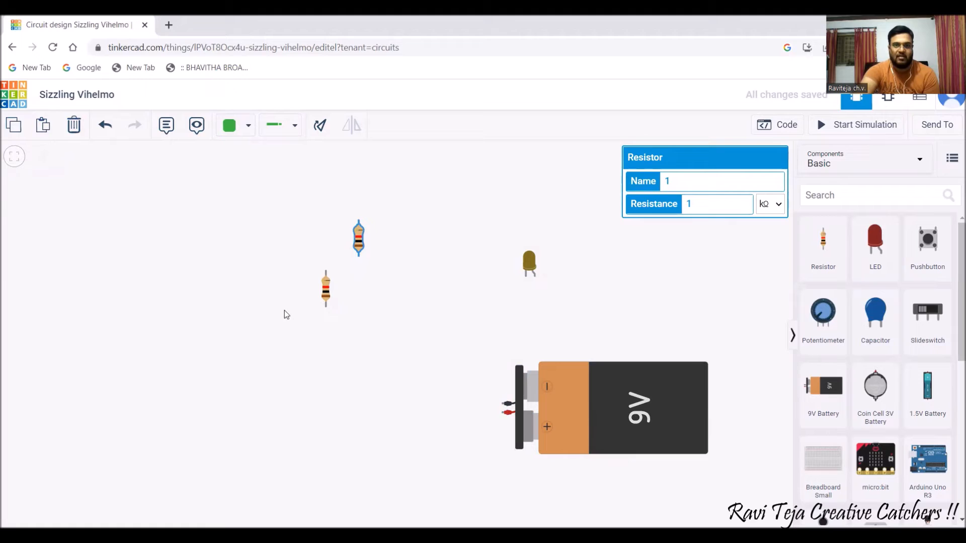
Delete the yellow LED, undoing and then redoing the deletion.
left_click(528, 264)
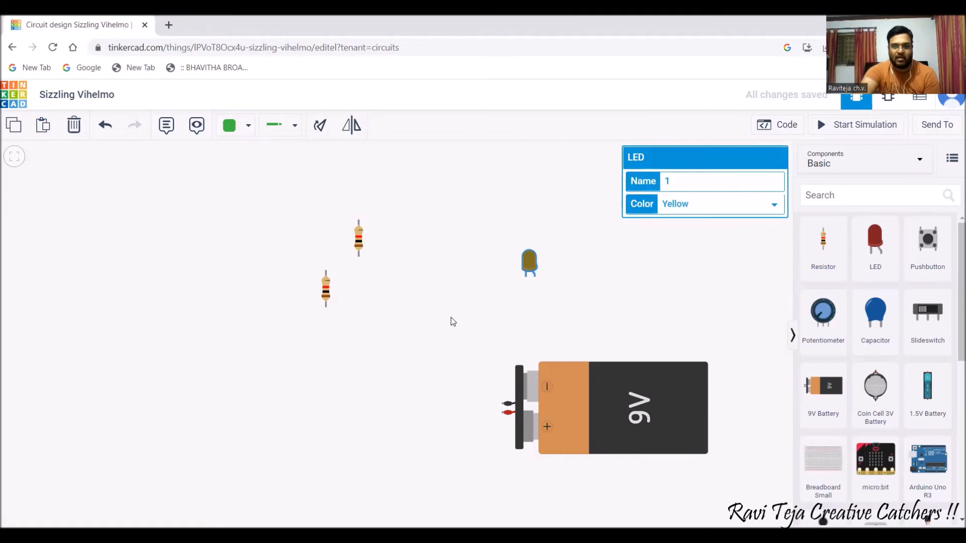
left_click(74, 129)
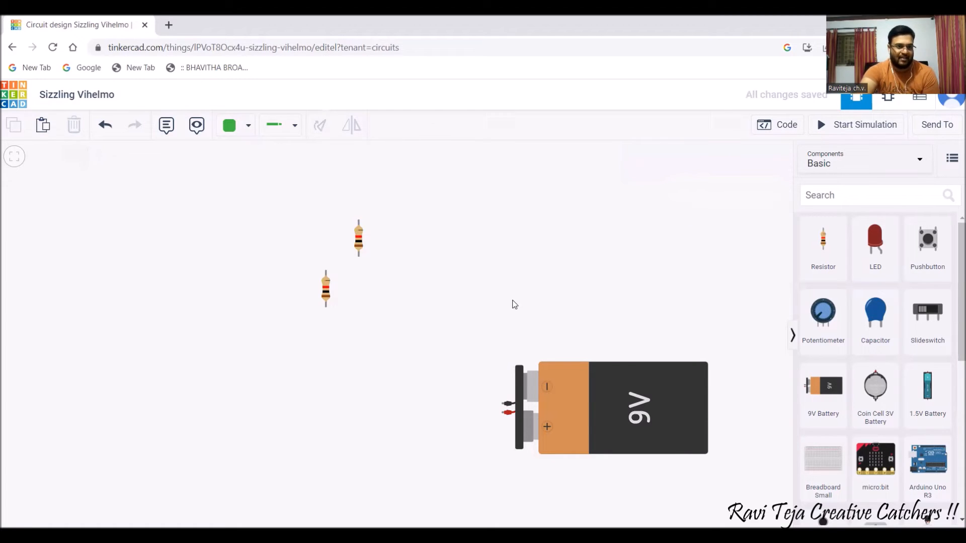
left_click(105, 127)
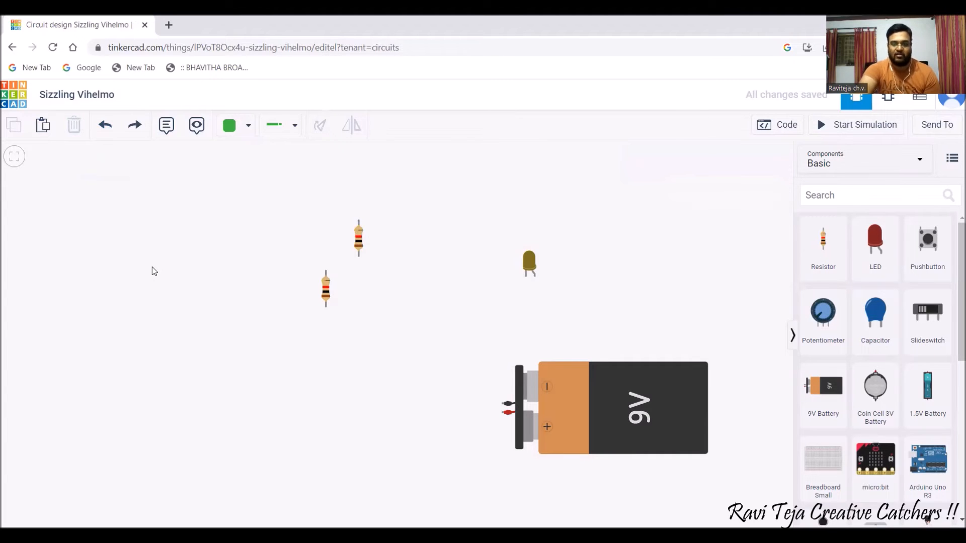
left_click(139, 126)
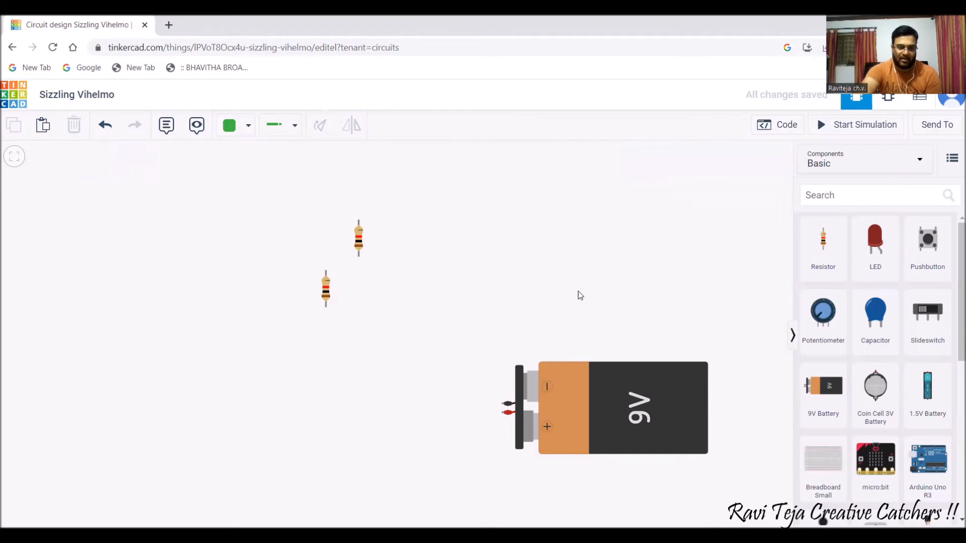
left_click(167, 127)
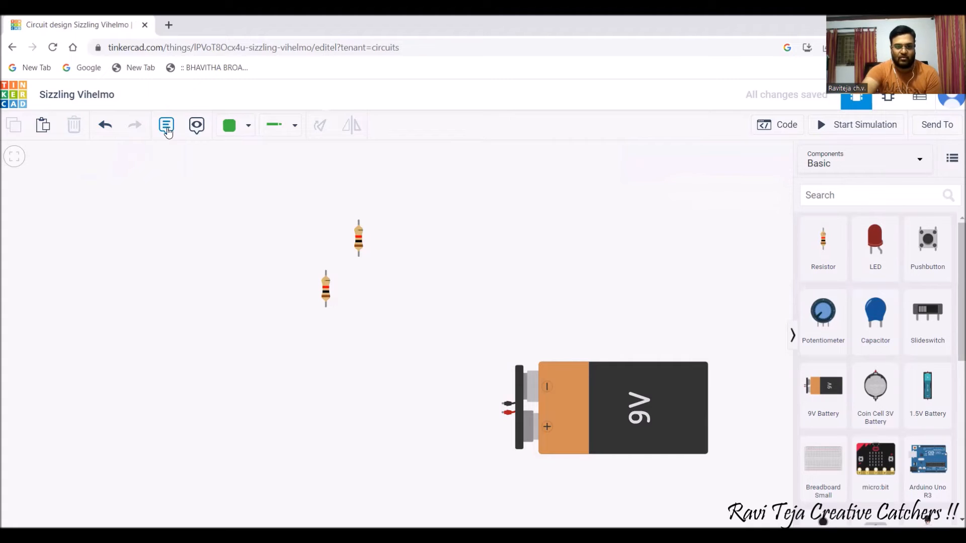
Add a note reading '9v battery' on the battery.
left_click(396, 242)
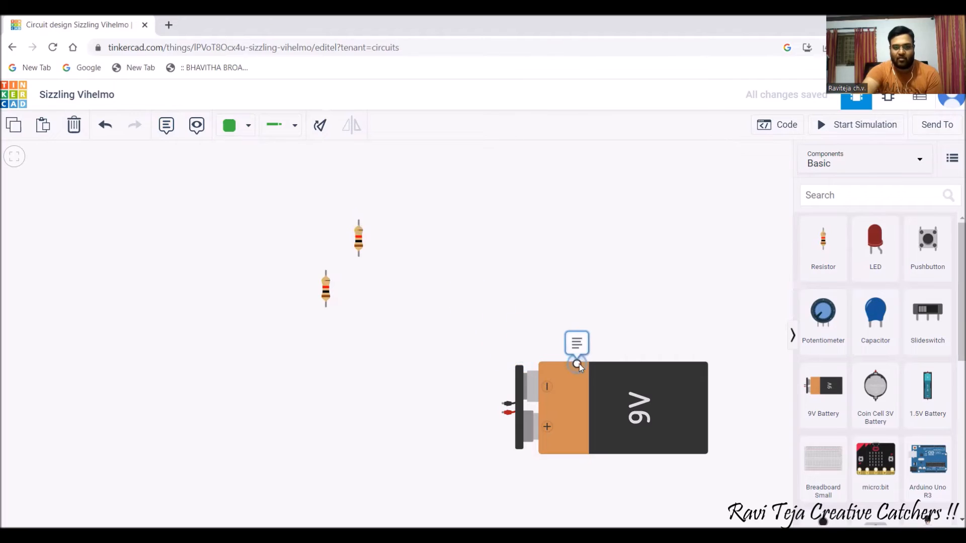
left_click(594, 372)
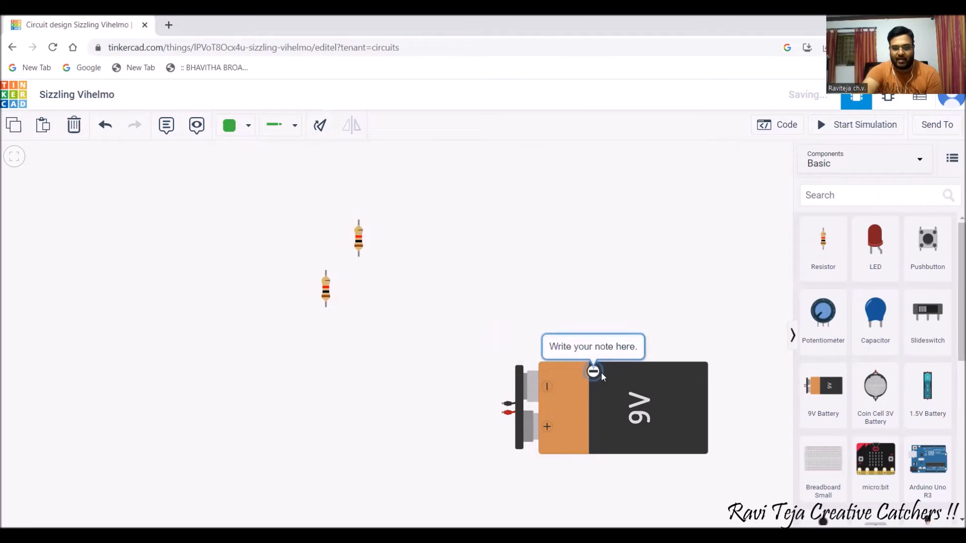
left_click(615, 346)
type("9")
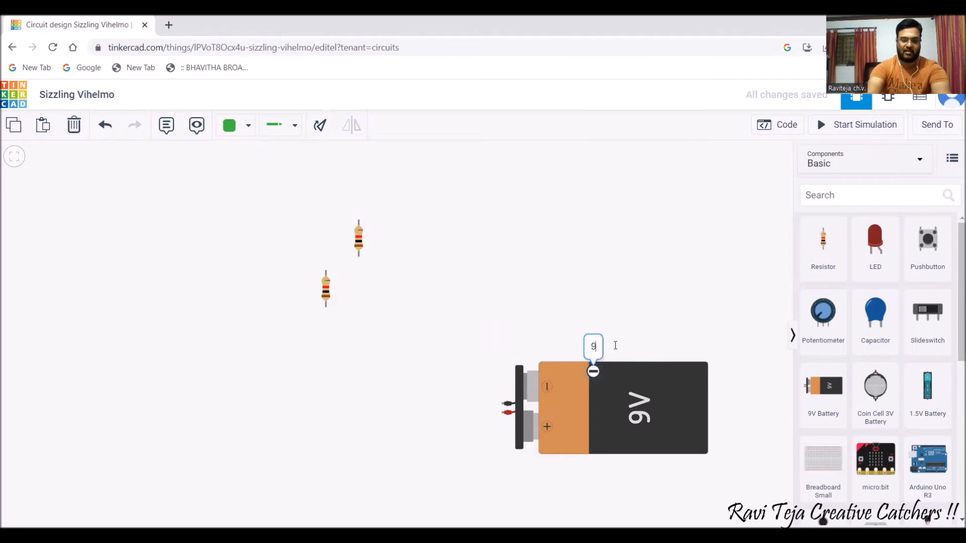
type("v ba")
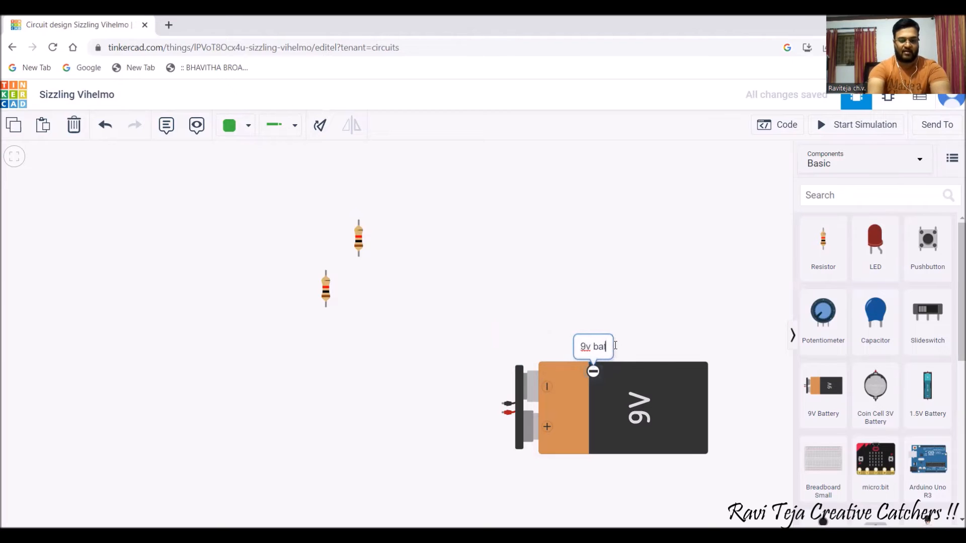
type("ttery")
left_click(464, 299)
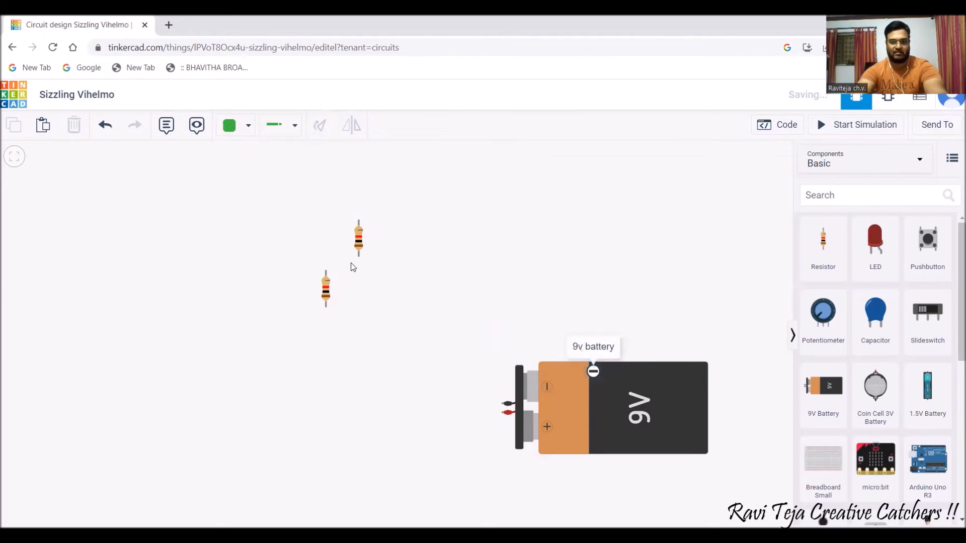
Add a note reading 'r1' on the upper resistor.
left_click(166, 125)
left_click(358, 236)
left_click(380, 213)
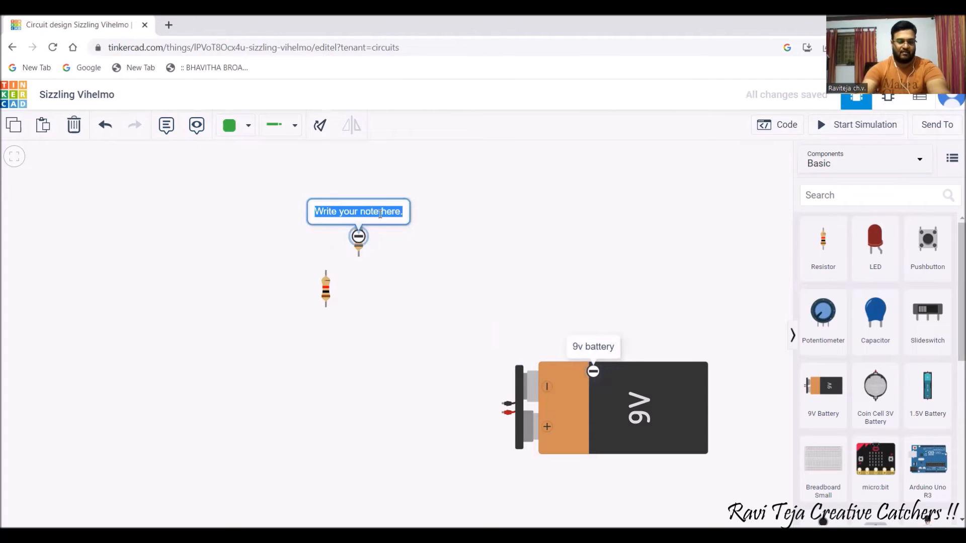
type("r1")
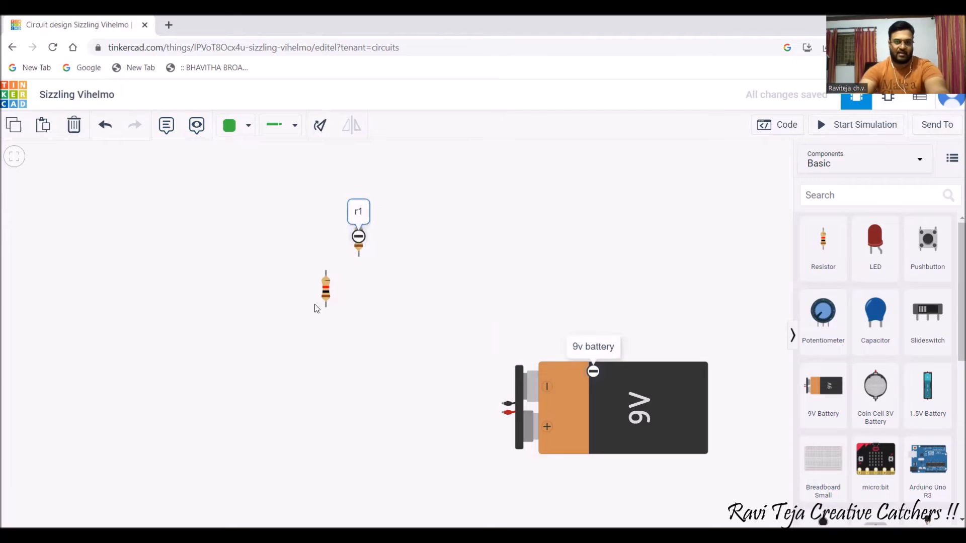
left_click(324, 297)
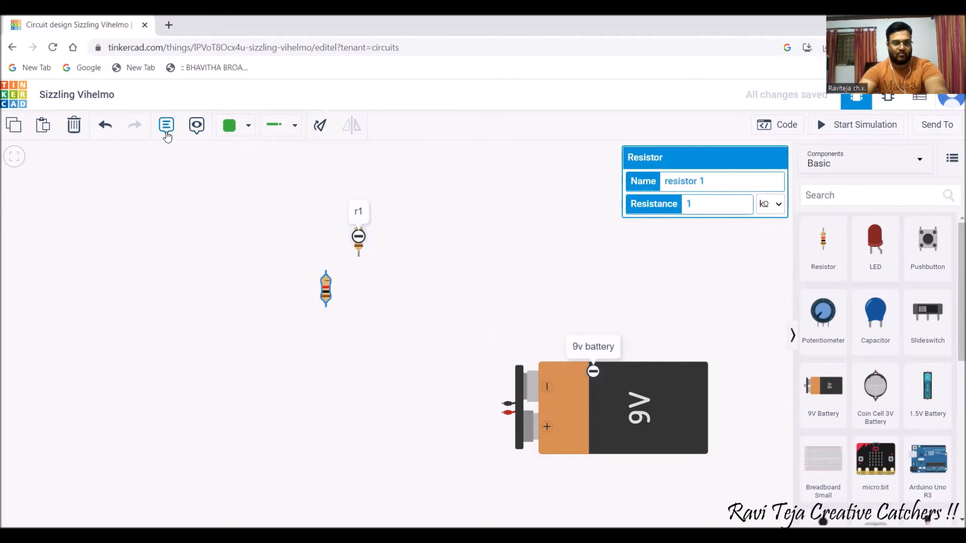
Add a note reading 'r2' on the lower resistor.
left_click(166, 125)
left_click(327, 293)
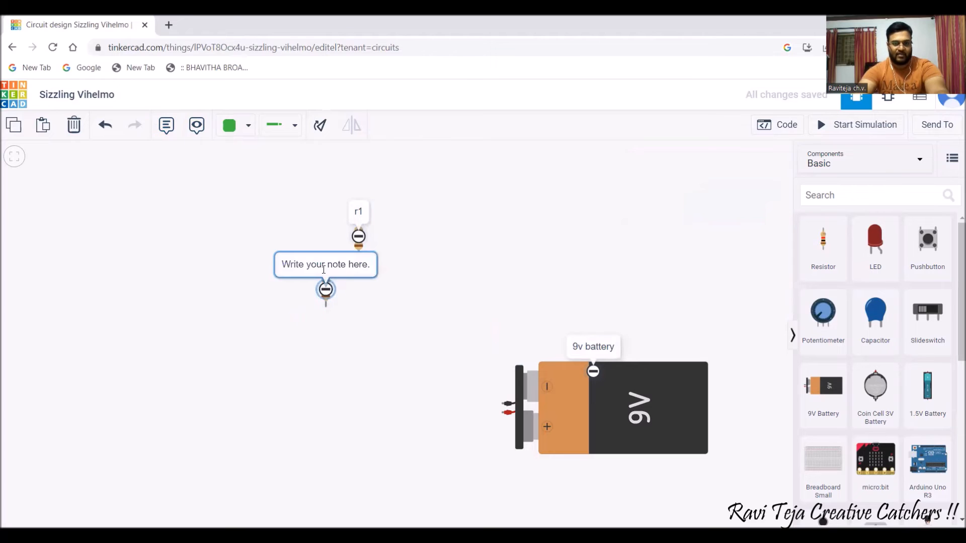
left_click(324, 266)
type("r2")
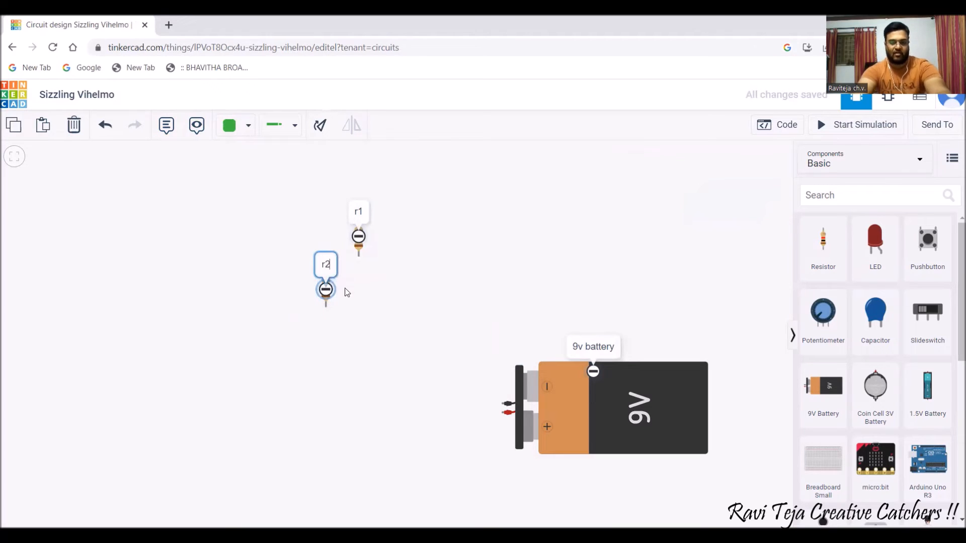
left_click(367, 332)
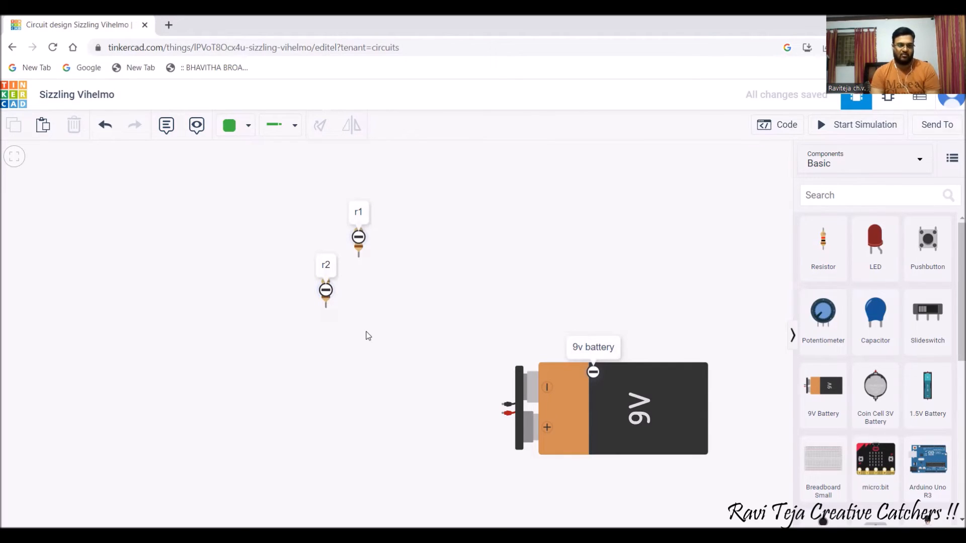
Wire resistor r2's Terminal 1 to the 9V battery's negative lead, then select the new wire.
left_click(332, 308)
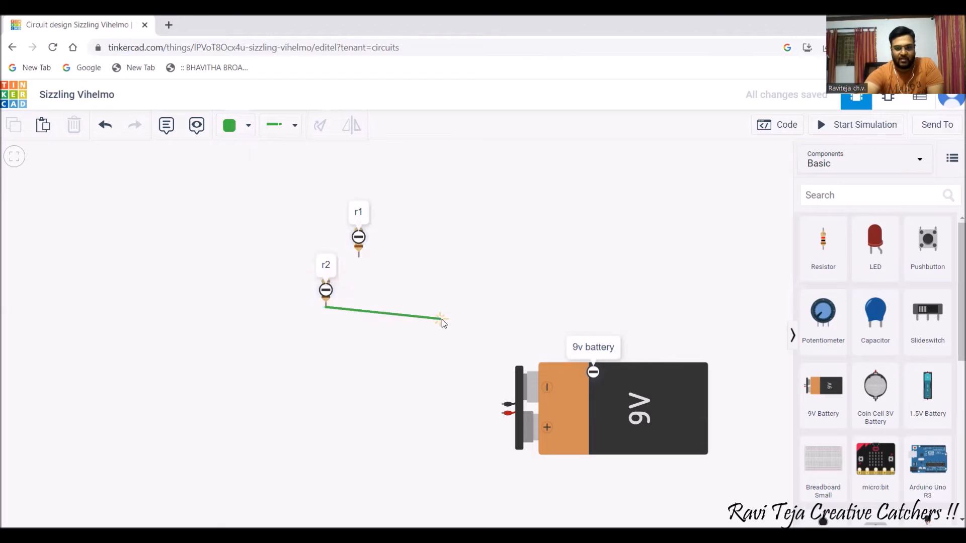
left_click(501, 405)
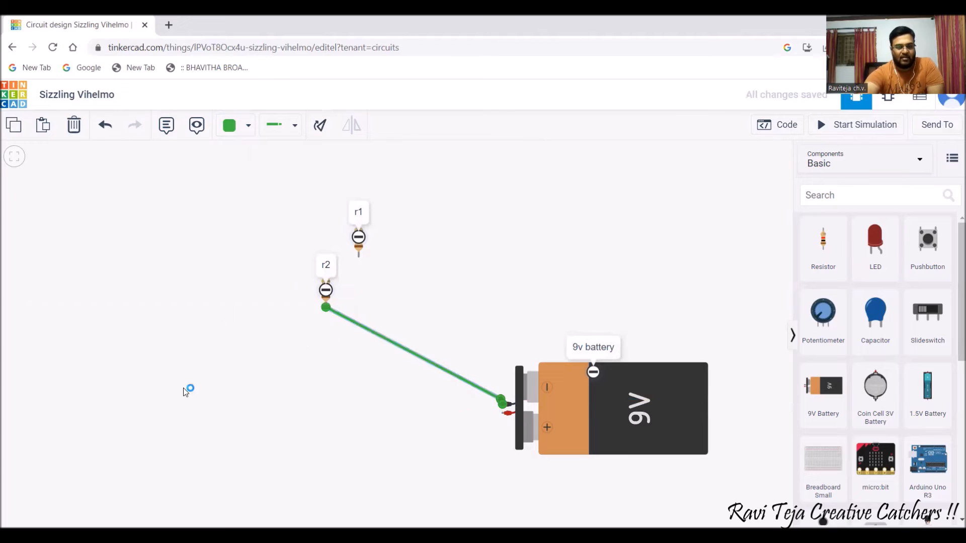
left_click(283, 364)
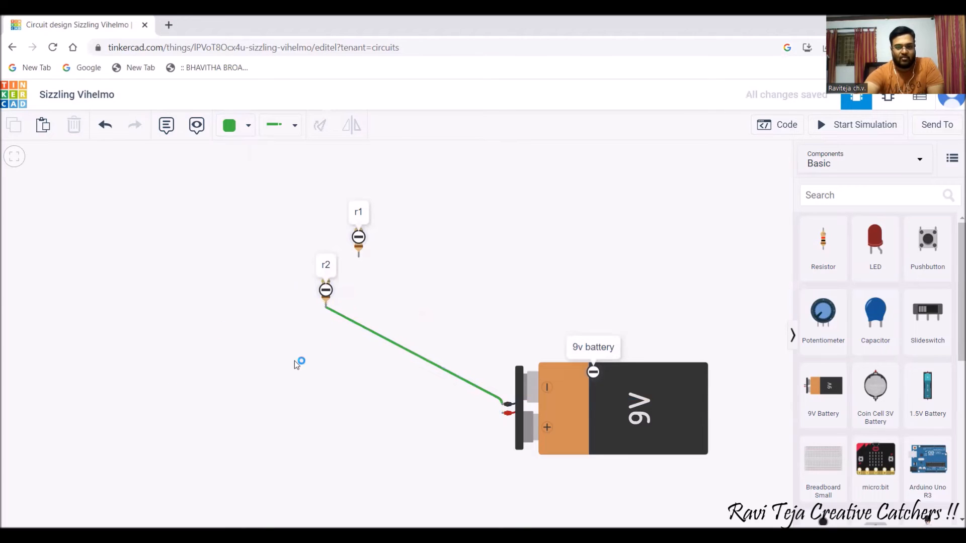
left_click(393, 345)
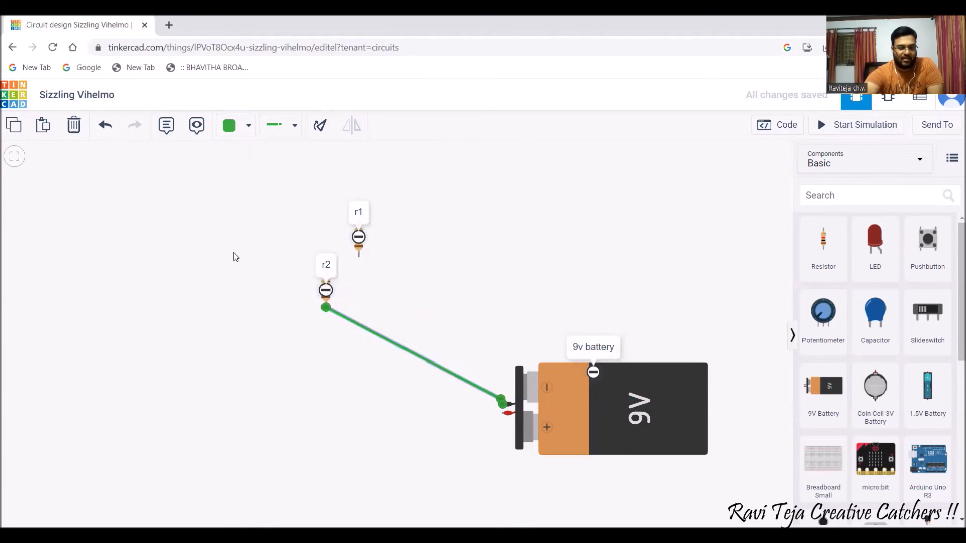
Recolour the r2–battery wire red, then black, and keep its Wire Type as Normal.
left_click(249, 126)
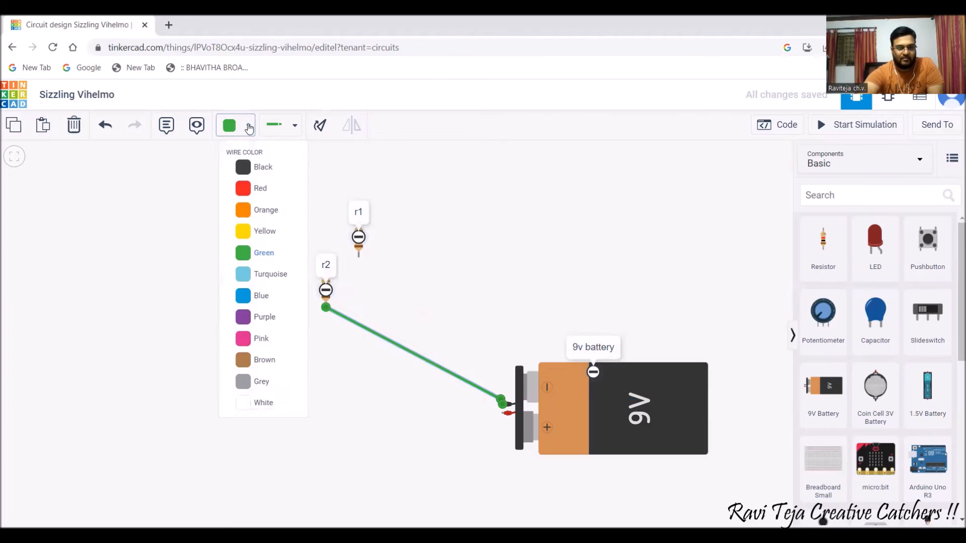
left_click(265, 190)
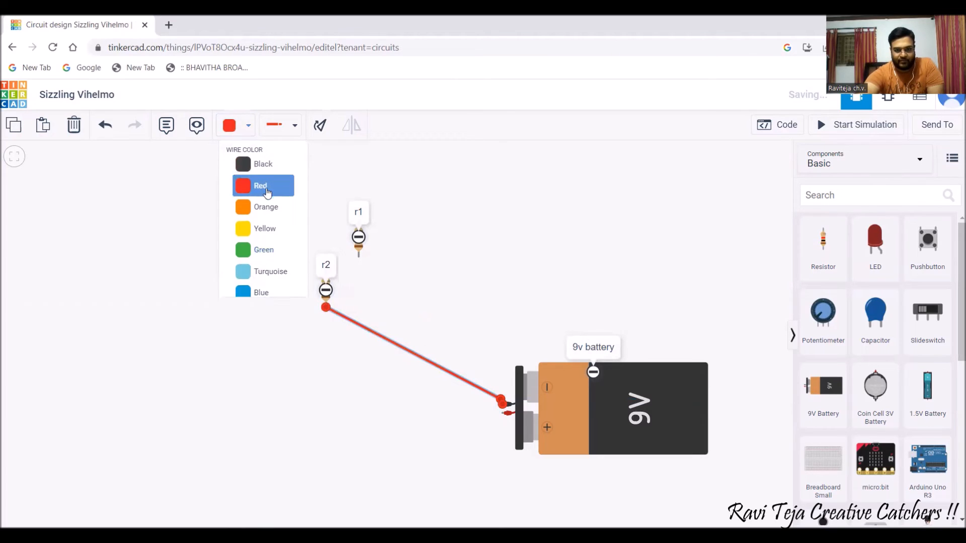
left_click(494, 342)
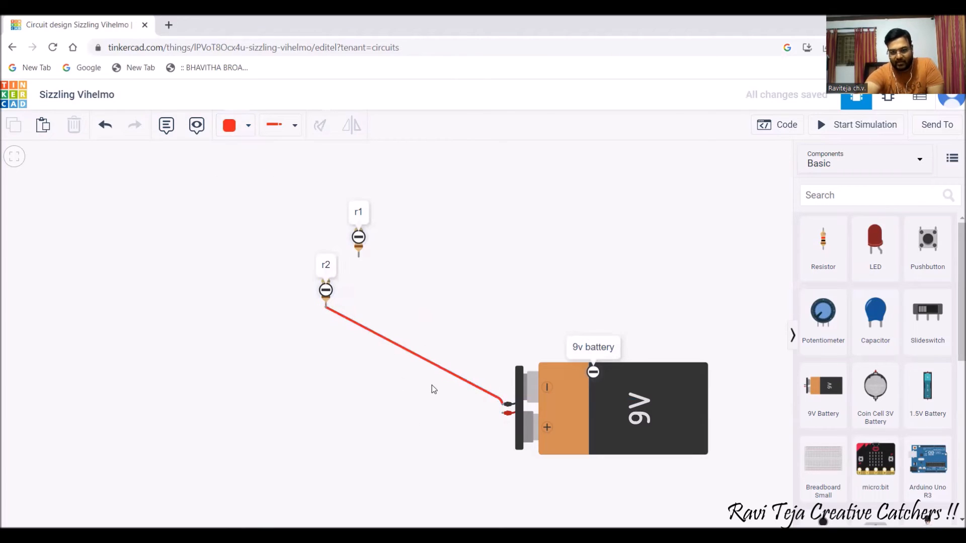
left_click(464, 379)
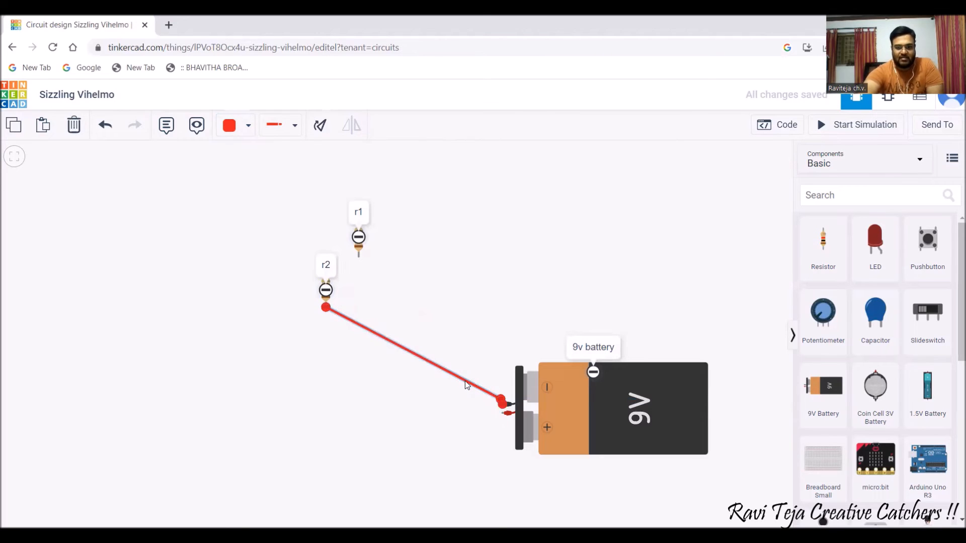
left_click(248, 127)
left_click(261, 169)
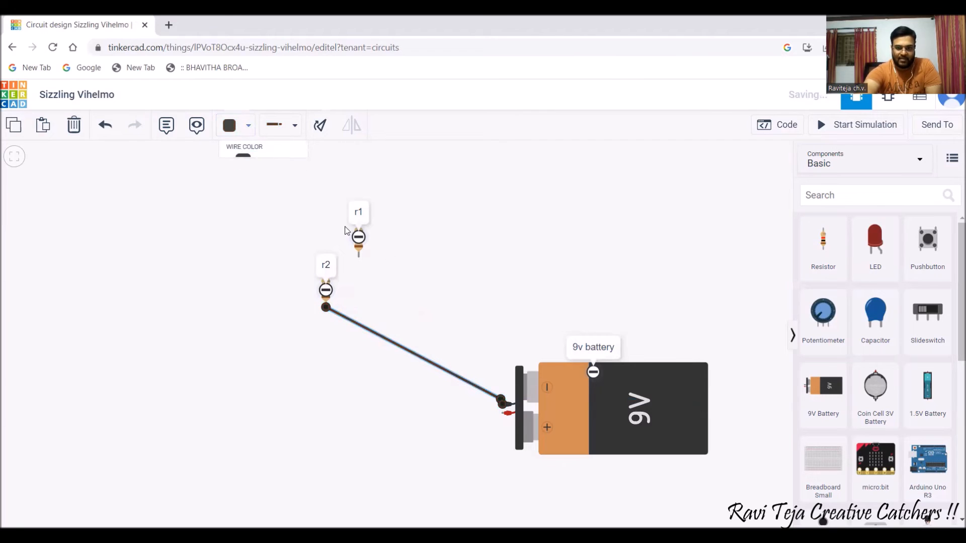
left_click(456, 301)
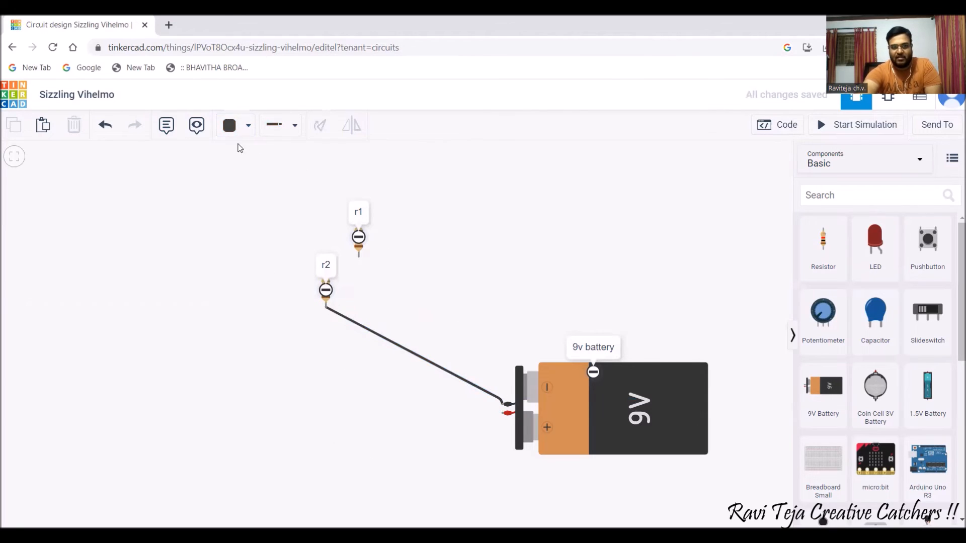
left_click(296, 130)
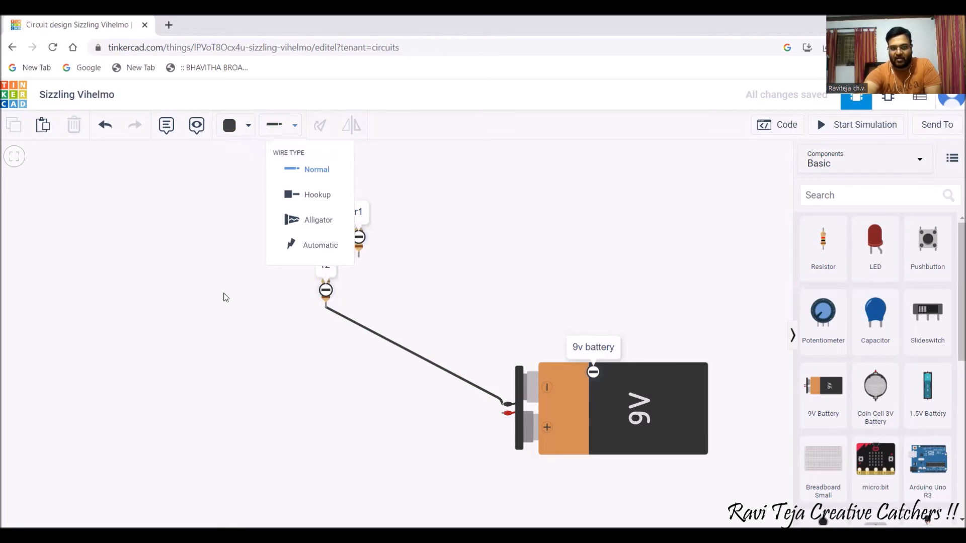
Select the 9V battery and rotate it eight steps to tilt it toward r2's wire.
left_click(574, 404)
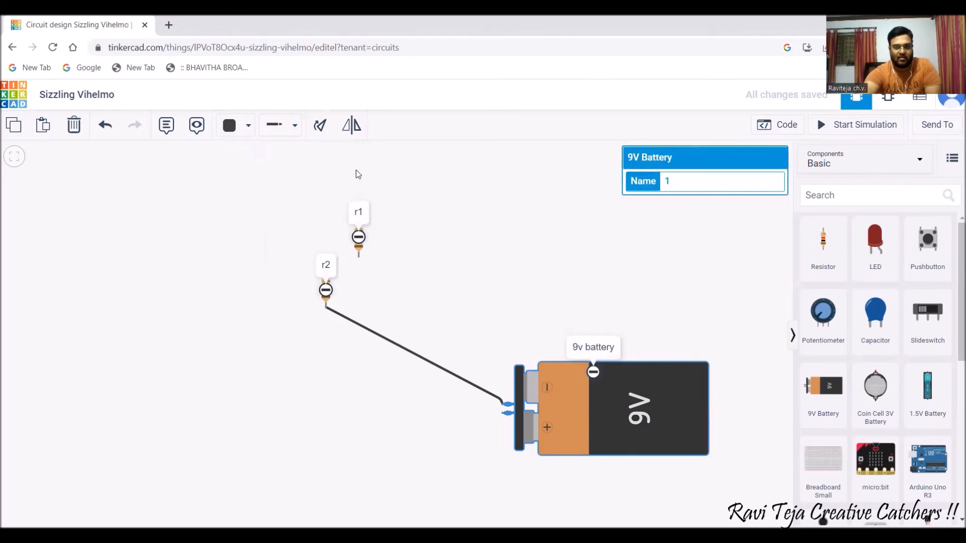
left_click(321, 125)
left_click(321, 126)
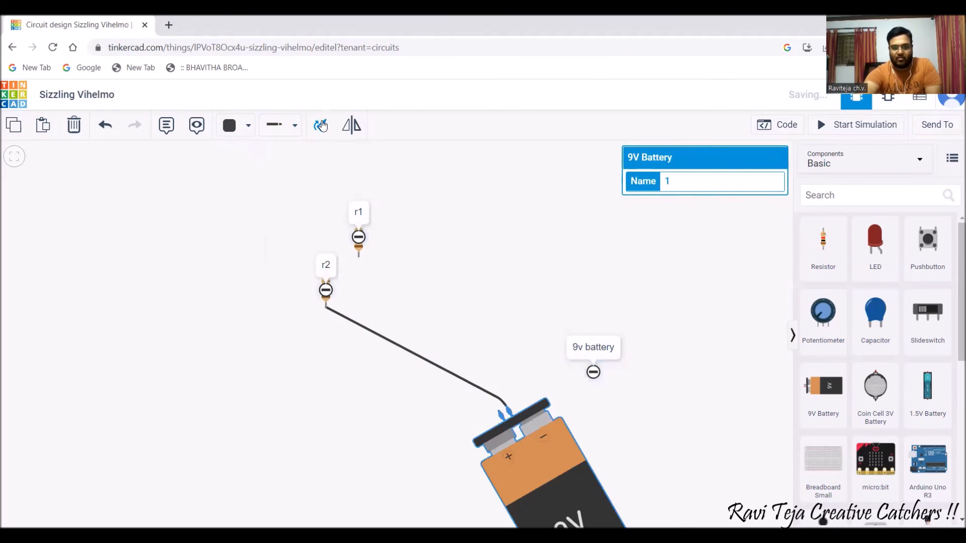
left_click(321, 125)
left_click(321, 125)
left_click(321, 125)
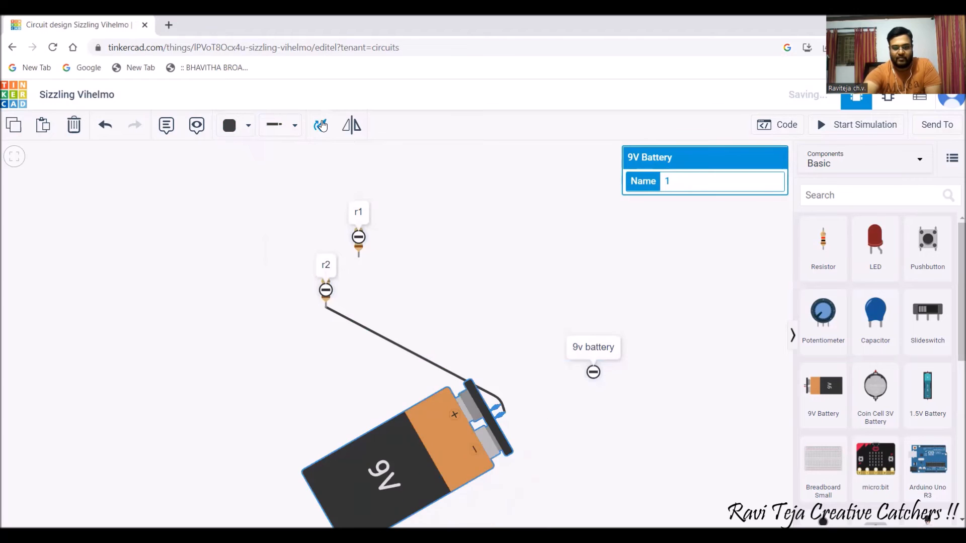
left_click(321, 125)
left_click(321, 125)
left_click(321, 126)
left_click(321, 126)
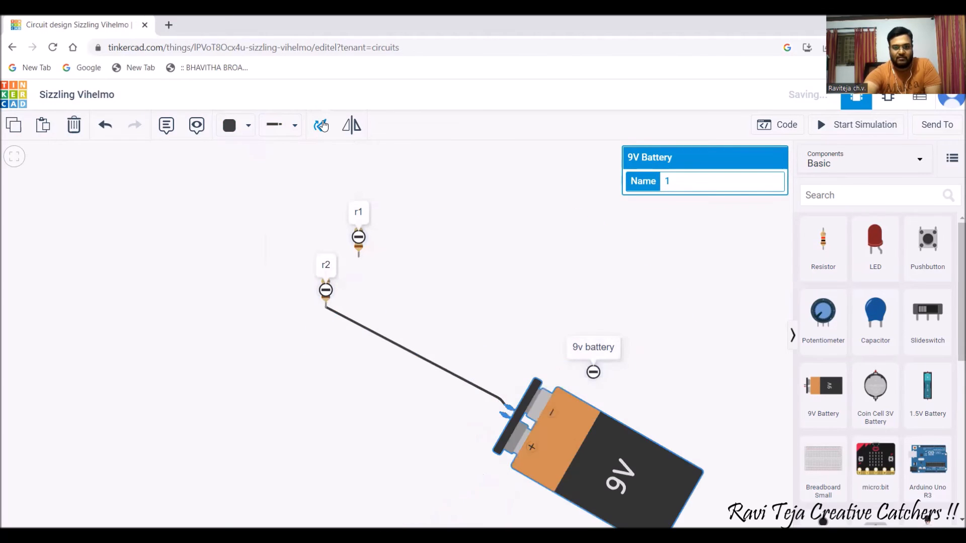
Mirror the battery until its + terminal meets the wire from r2, then deselect it.
left_click(349, 129)
left_click(349, 130)
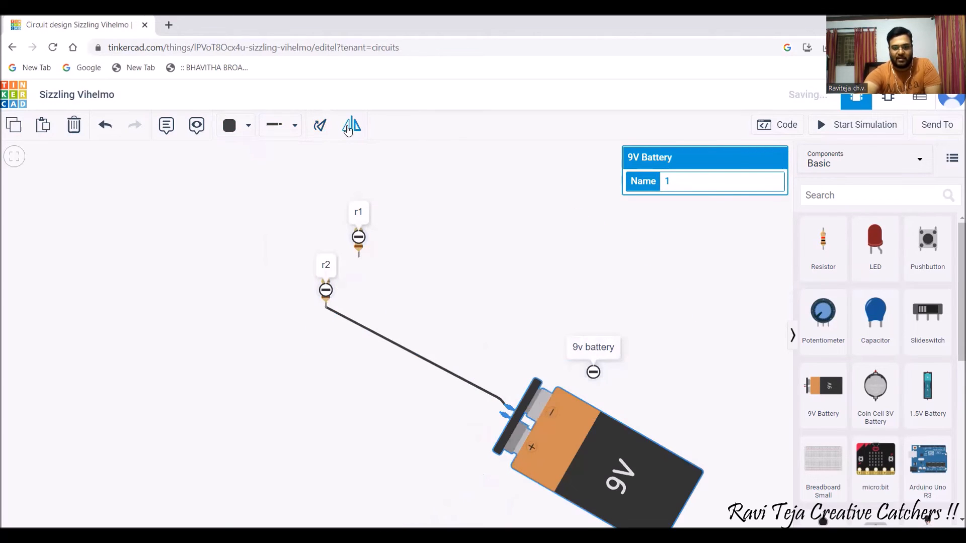
left_click(348, 129)
left_click(348, 130)
left_click(348, 129)
left_click(349, 129)
left_click(348, 129)
left_click(349, 129)
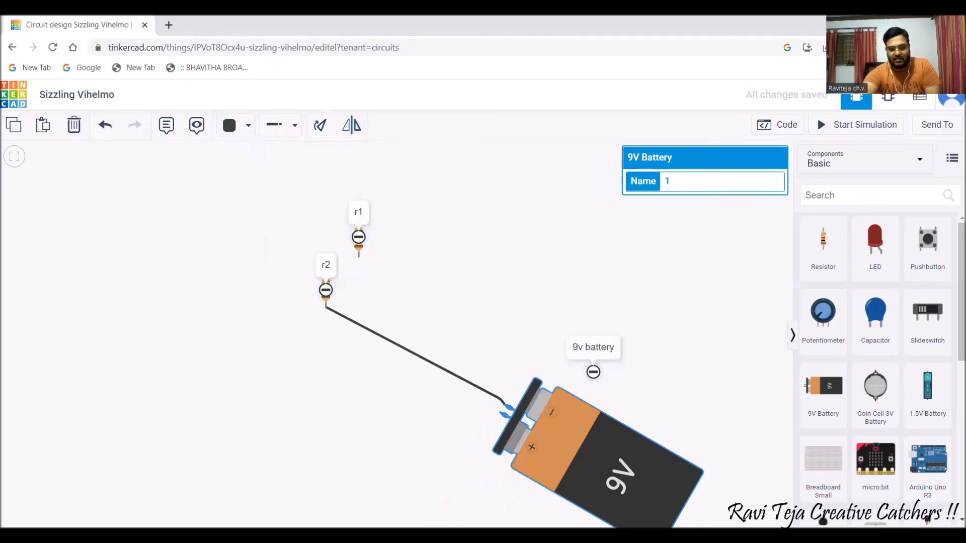
left_click(353, 127)
left_click(354, 127)
left_click(354, 127)
left_click(355, 132)
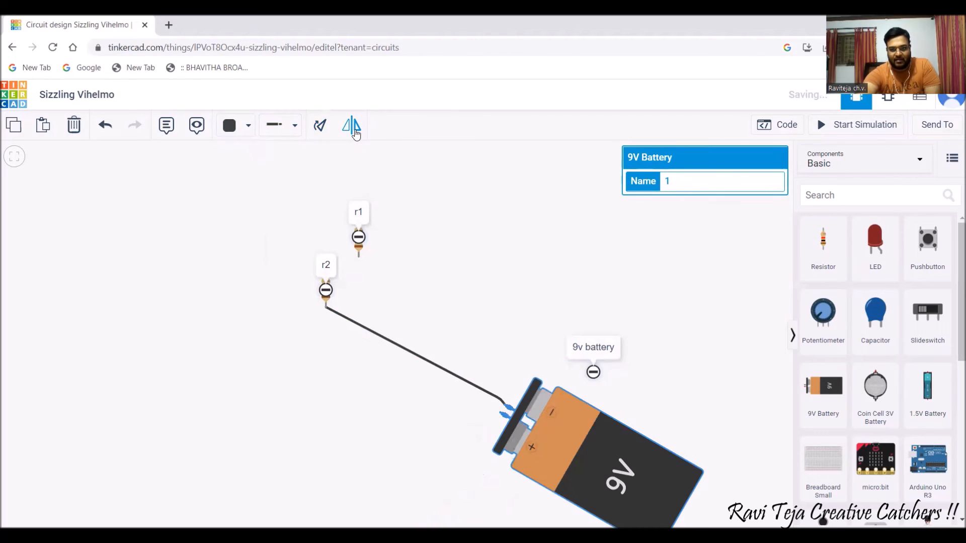
left_click(355, 131)
left_click(461, 242)
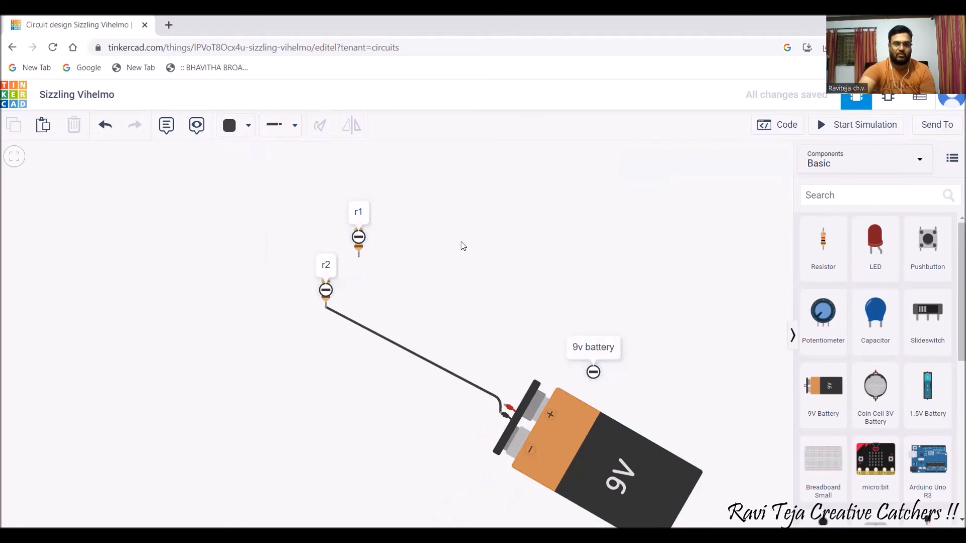
scroll(195, 270, "up", 1)
scroll(198, 273, "down", 1)
scroll(196, 271, "down", 2)
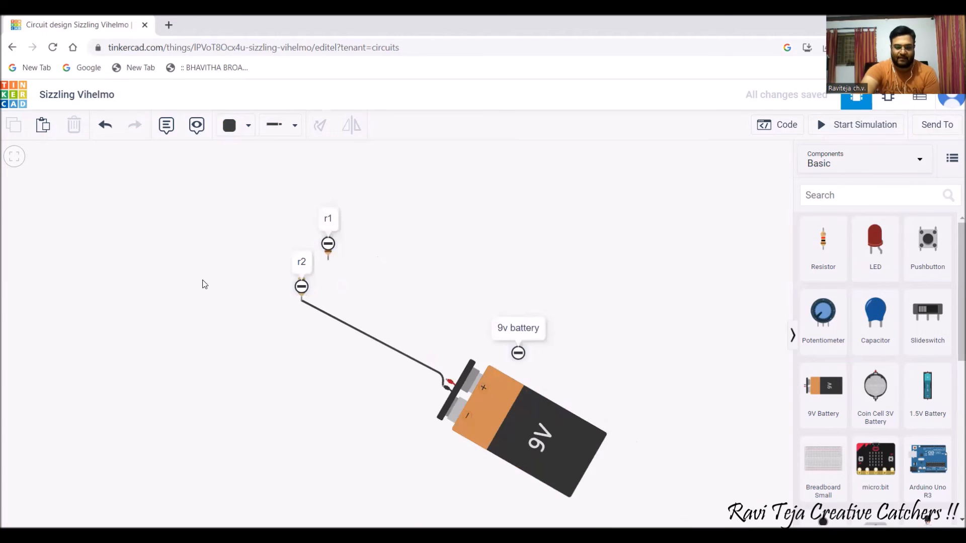
left_click(17, 162)
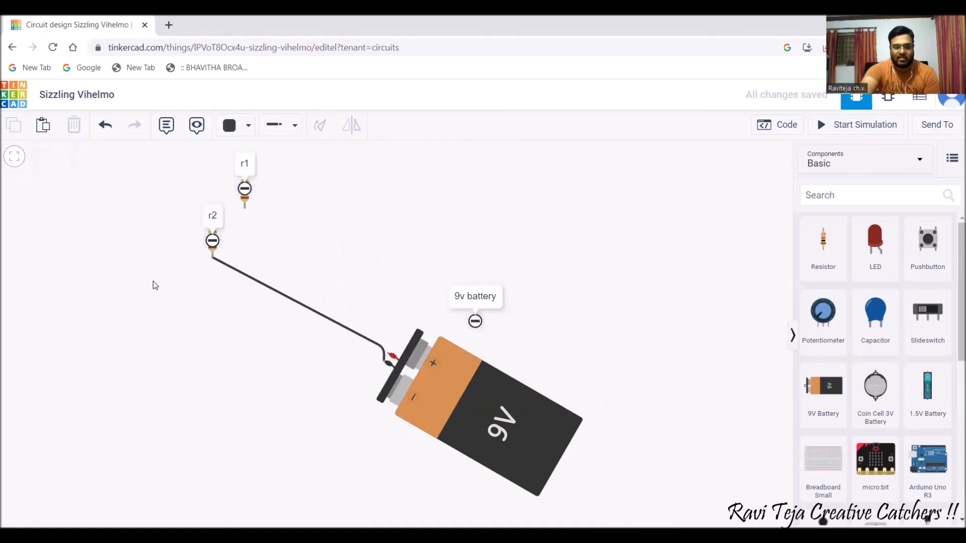
scroll(258, 301, "up", 2)
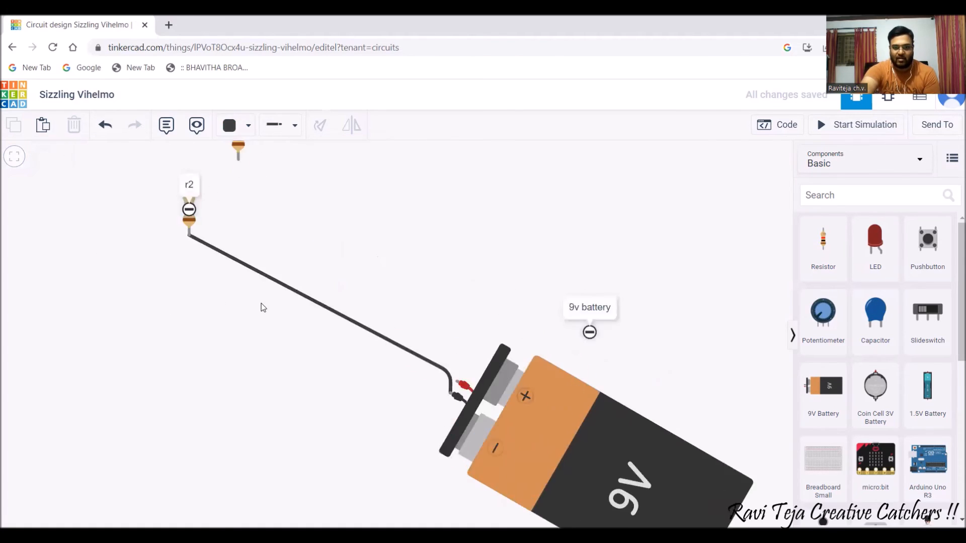
scroll(263, 307, "up", 1)
scroll(264, 307, "down", 3)
scroll(264, 309, "up", 3)
scroll(265, 309, "down", 3)
scroll(265, 309, "up", 2)
scroll(265, 310, "down", 3)
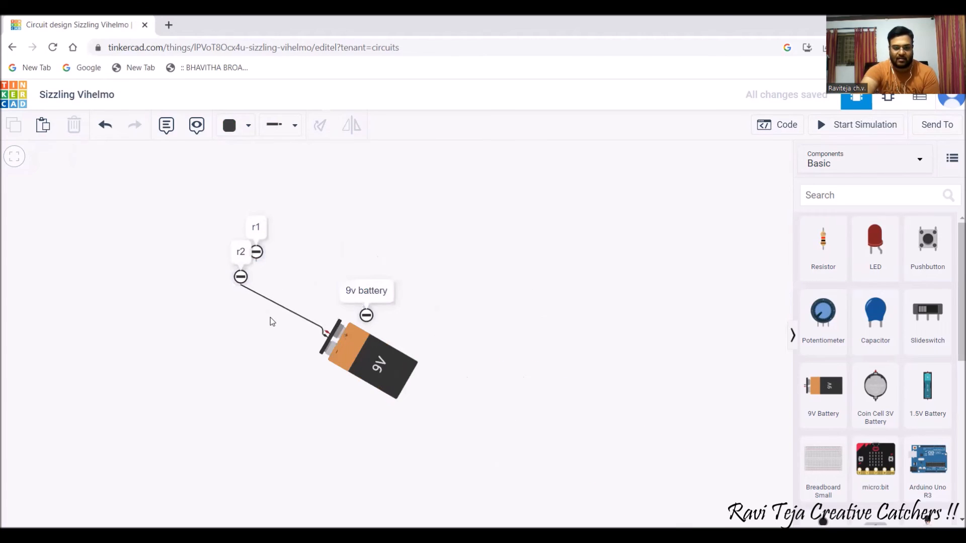
scroll(270, 318, "up", 1)
scroll(271, 318, "down", 1)
scroll(270, 319, "up", 2)
scroll(270, 321, "down", 1)
scroll(270, 321, "up", 1)
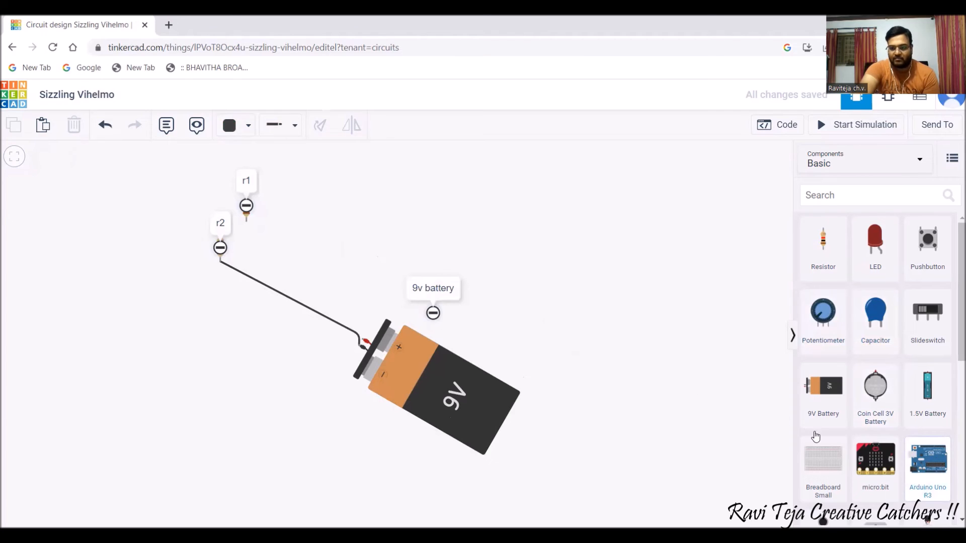
Place an Arduino Uno R3 from the Components panel on the canvas beside the battery.
left_click_drag(932, 465, 690, 384)
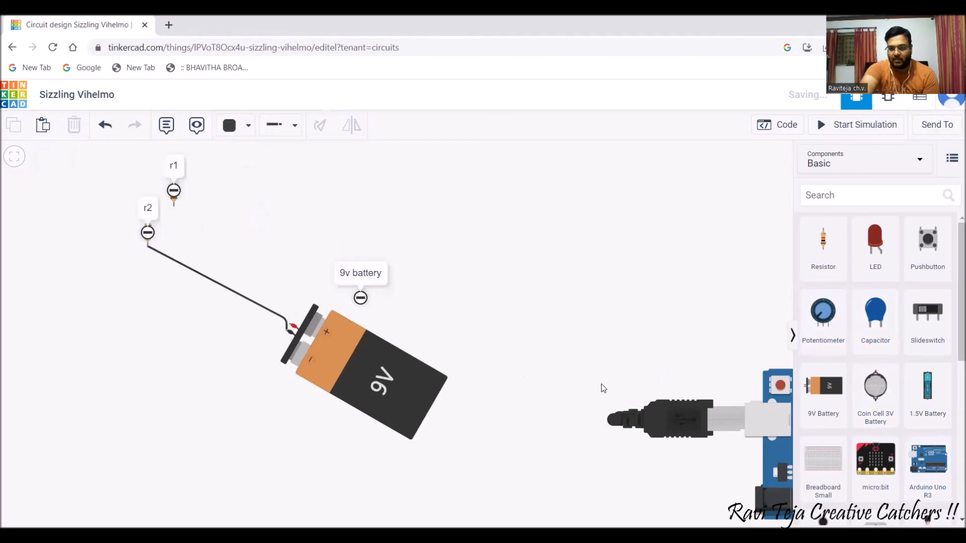
scroll(732, 346, "up", 3)
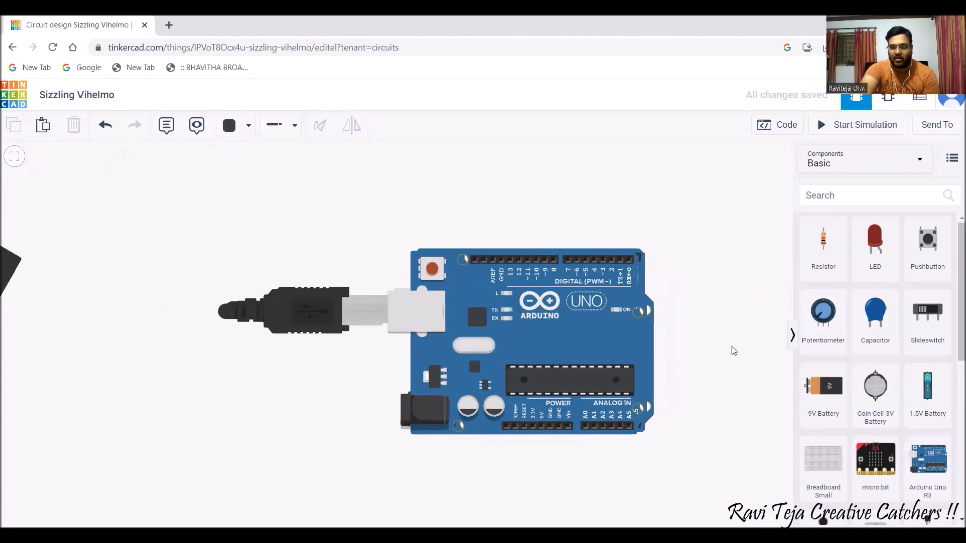
scroll(723, 349, "down", 2)
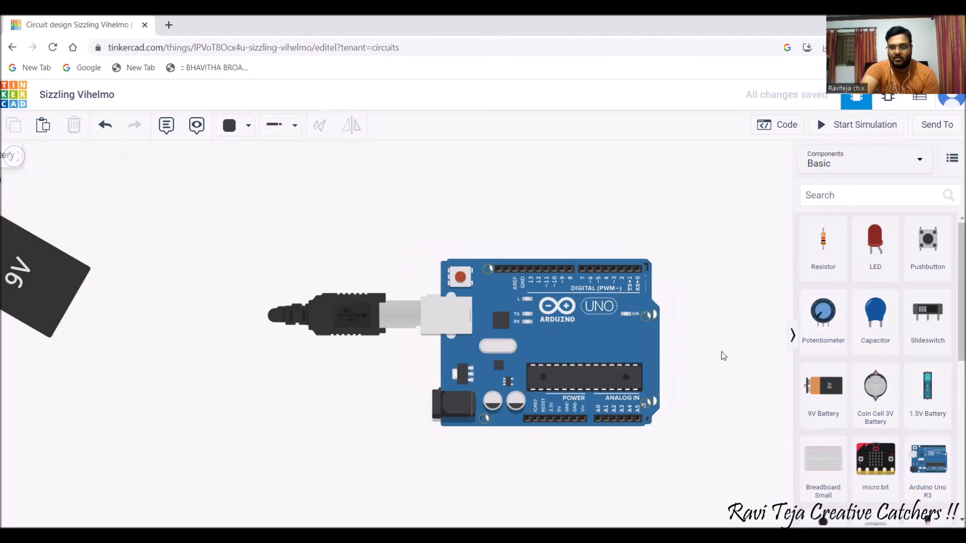
left_click(787, 129)
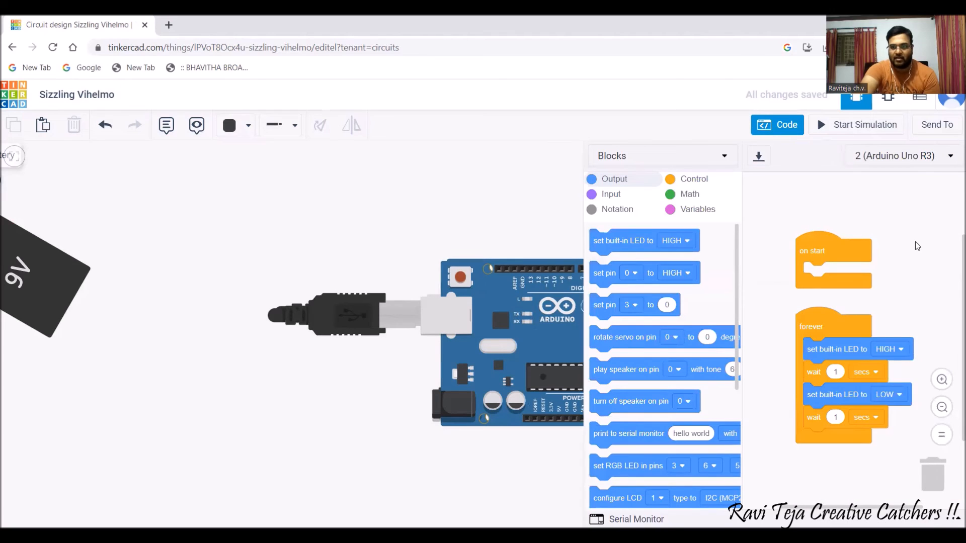
scroll(915, 244, "down", 3)
scroll(862, 393, "up", 6)
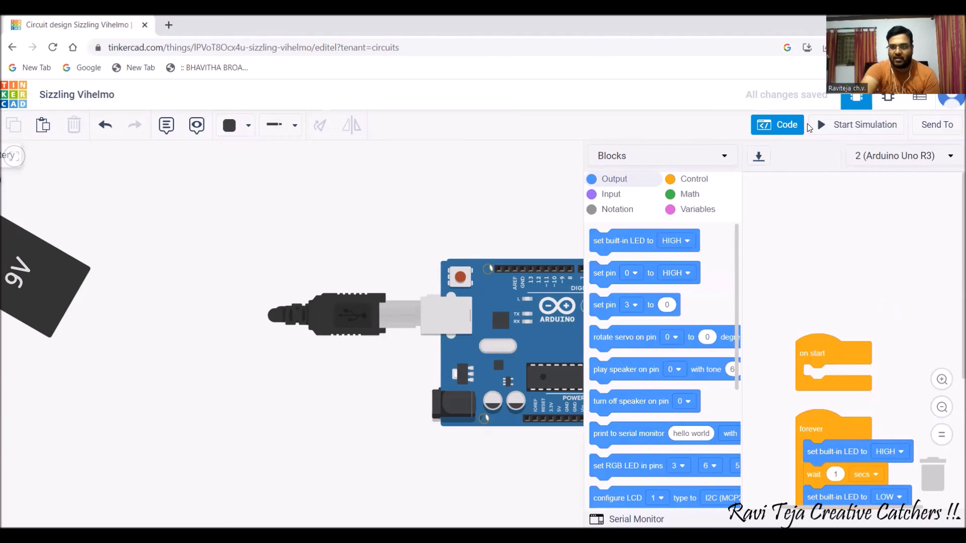
left_click(769, 133)
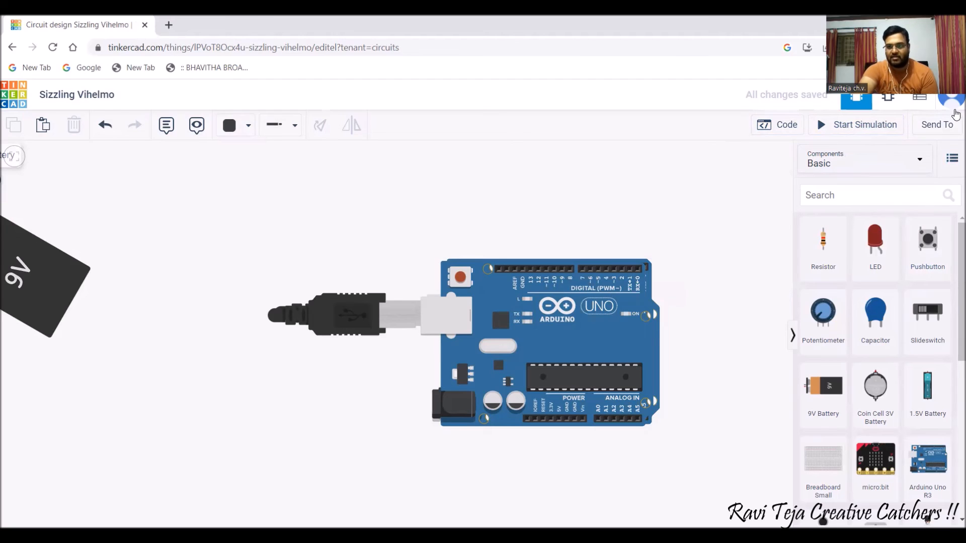
left_click(951, 126)
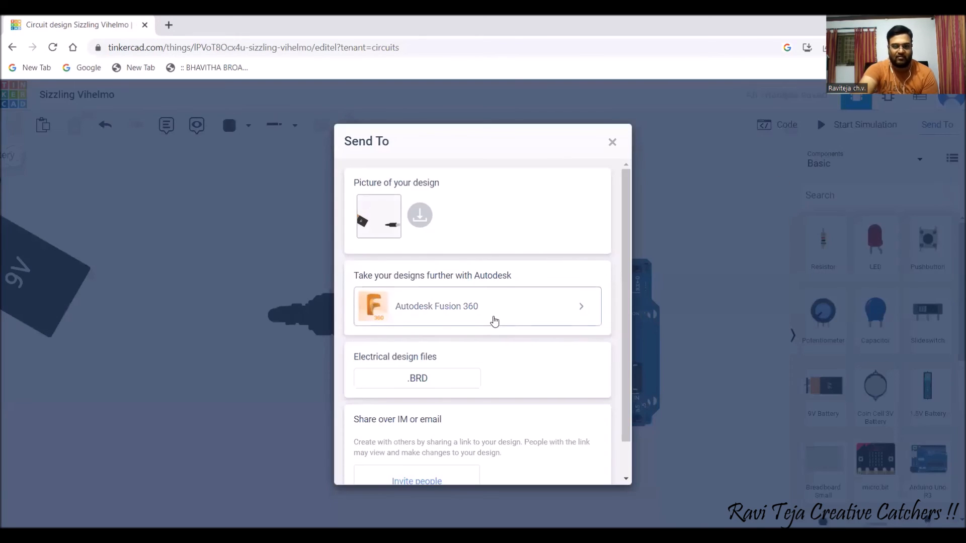
scroll(492, 321, "down", 1)
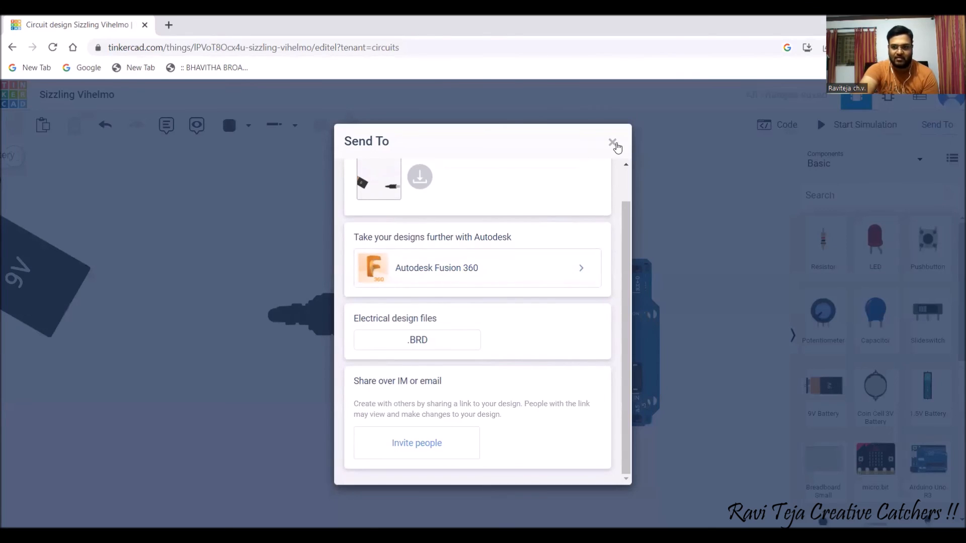
left_click(614, 144)
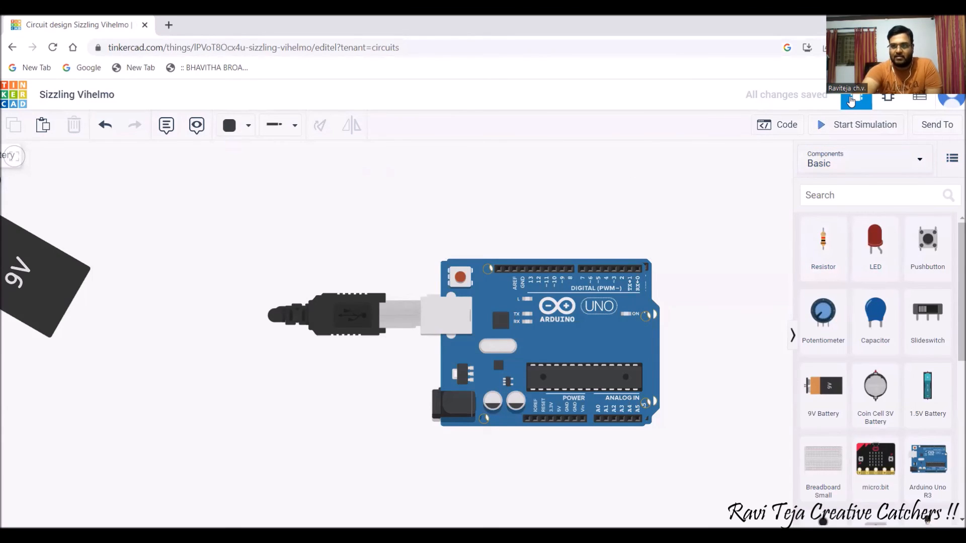
Show the schematic, then the Component List with two 1 kΩ resistors, a 9V battery and two Arduino Uno R3 boards.
left_click(889, 100)
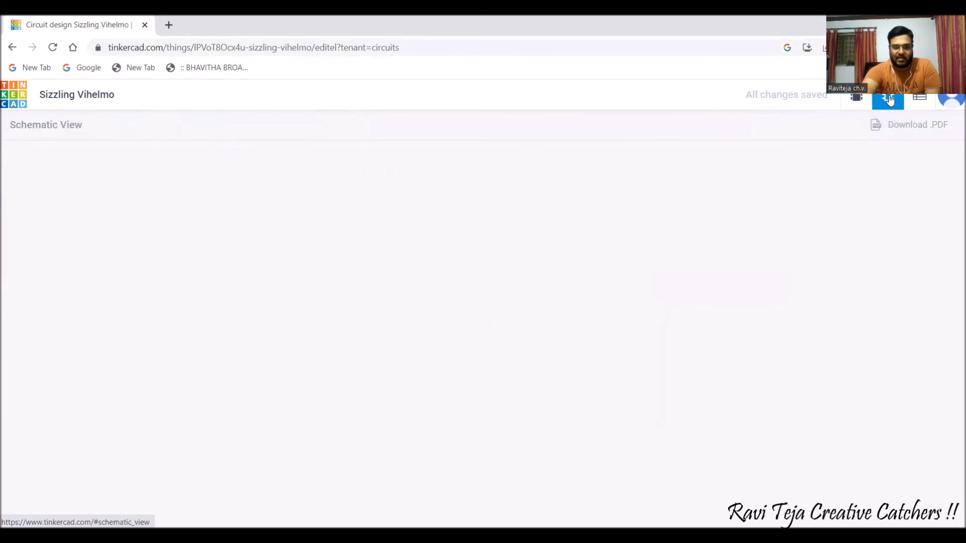
left_click(929, 100)
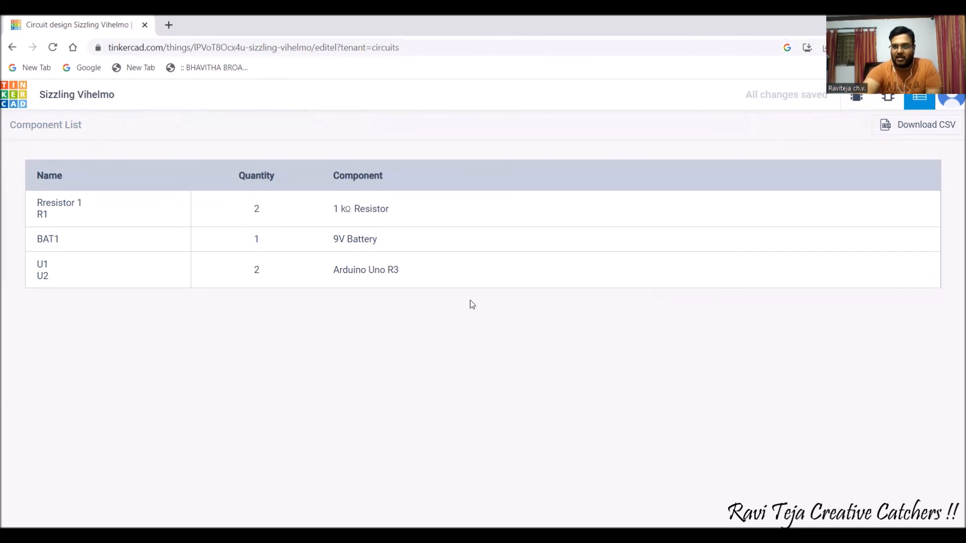
Return to Circuit View to see the Arduino Uno R3 beside the 9V battery.
left_click(856, 96)
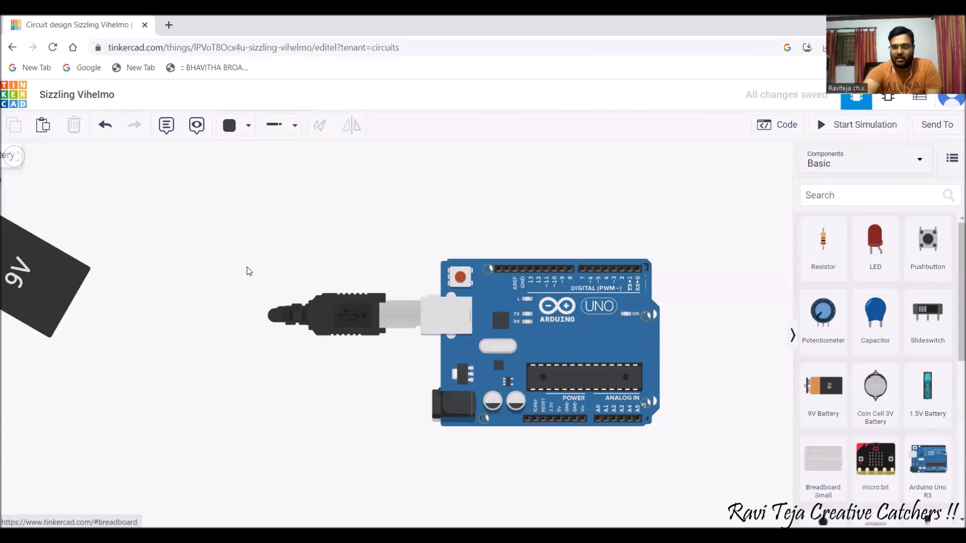